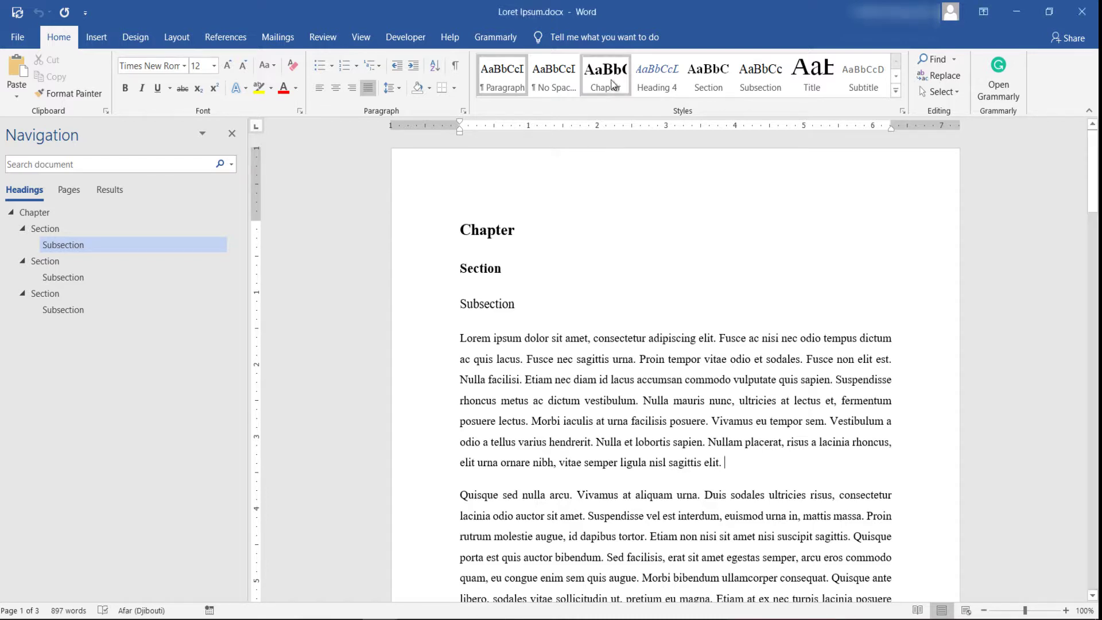
- Inspect the Section heading's formatting in the finished Loret Ipsum example
click(618, 263)
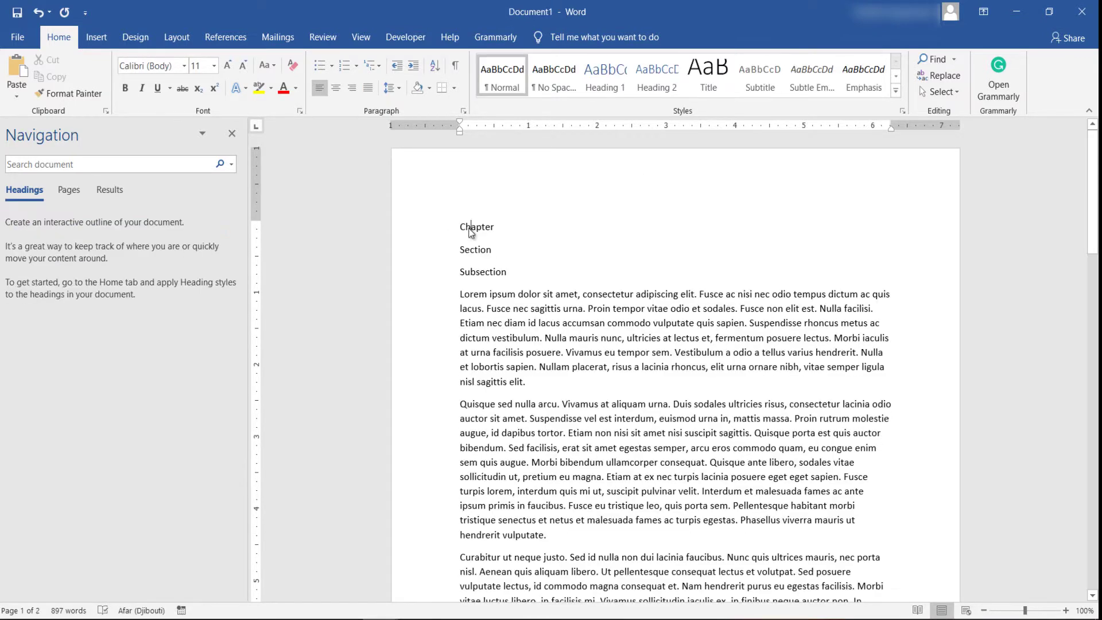
- Apply the Heading 1 style to both the Chapter and Section lines
double_click(470, 228)
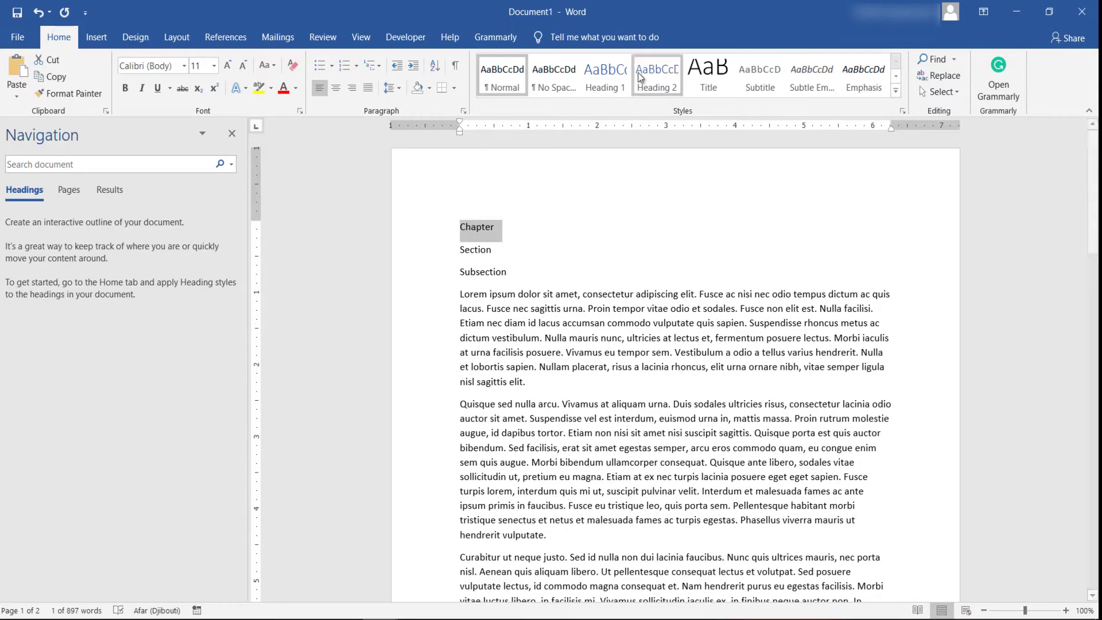
click(601, 76)
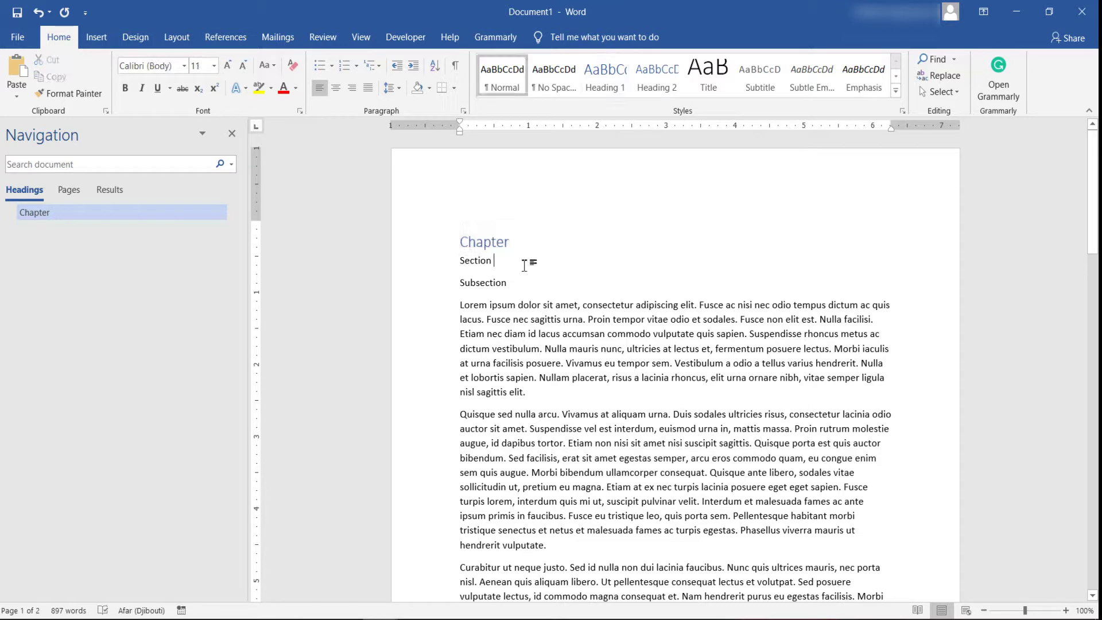
click(448, 262)
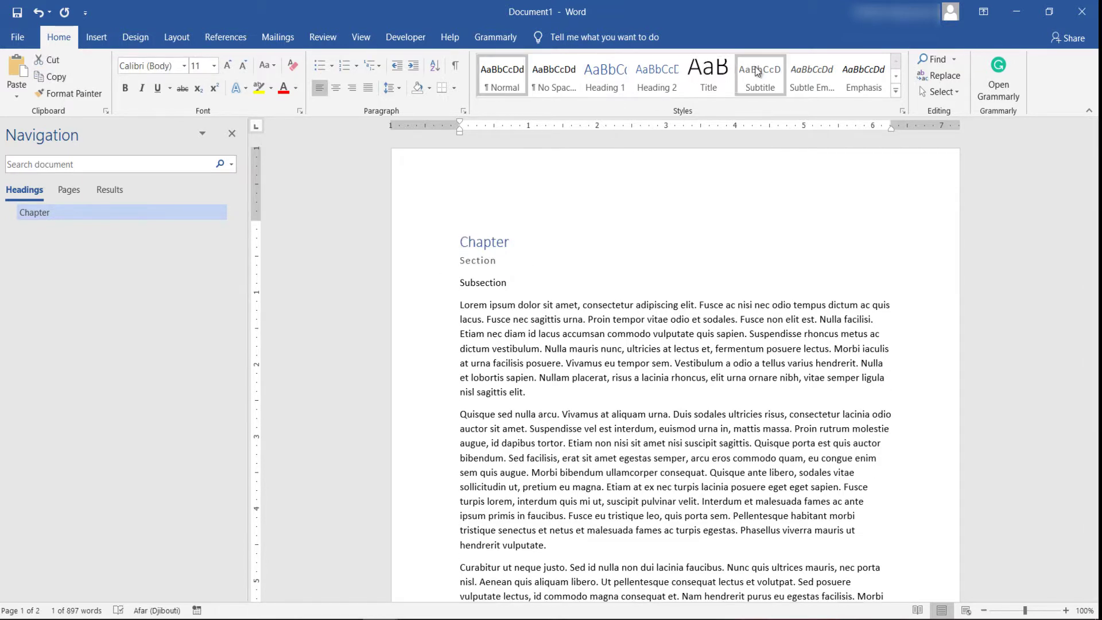
click(605, 72)
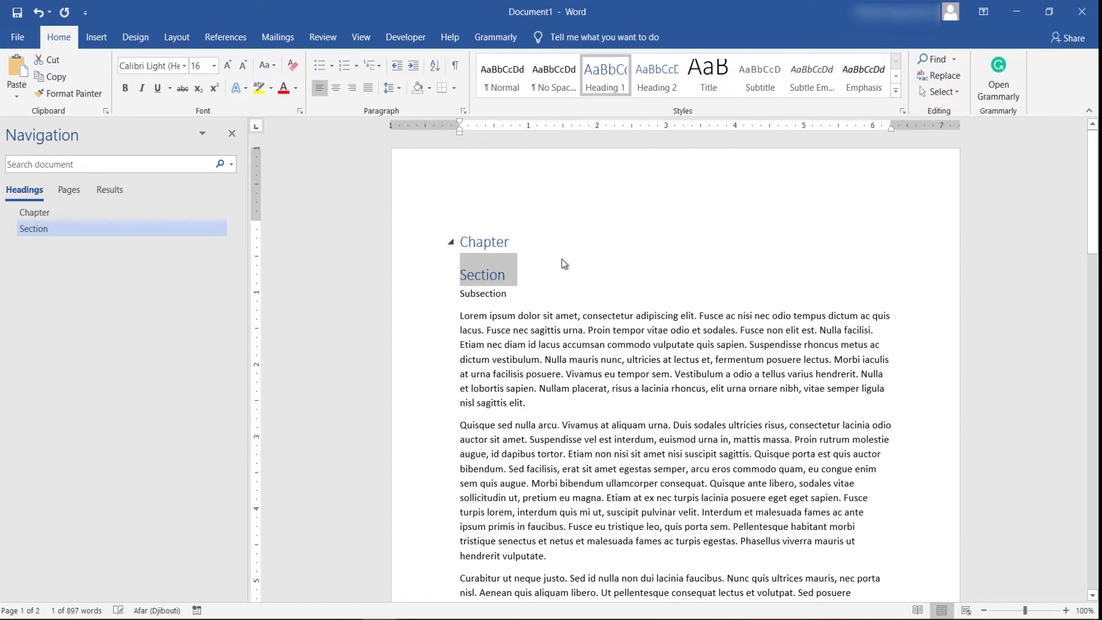
click(526, 295)
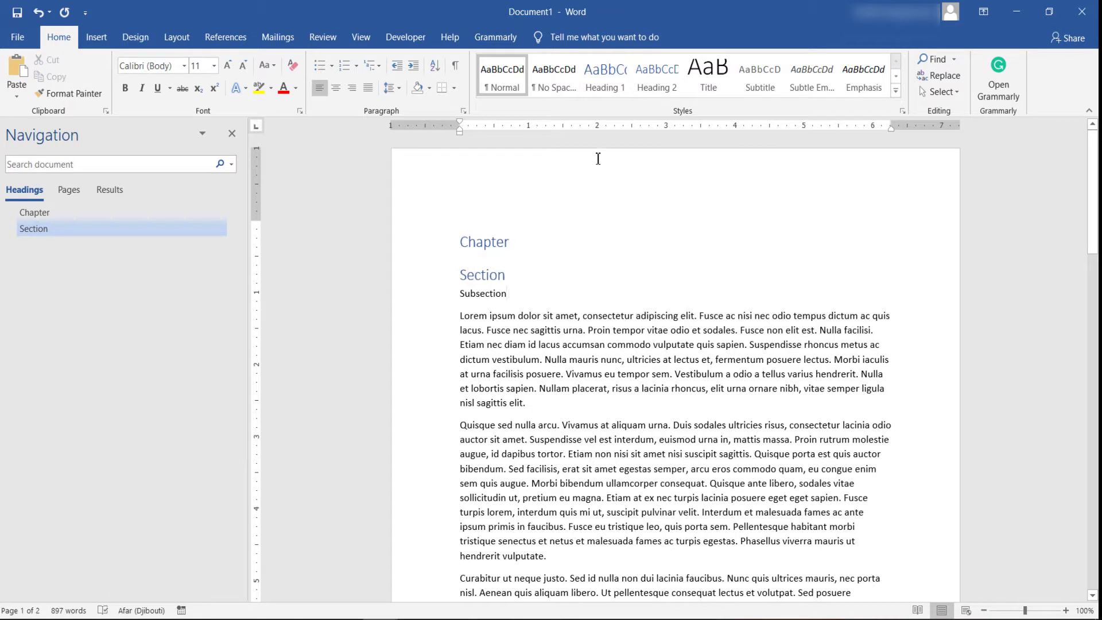
- Rename the Normal style to 'Text' in Modify Style
right_click(514, 79)
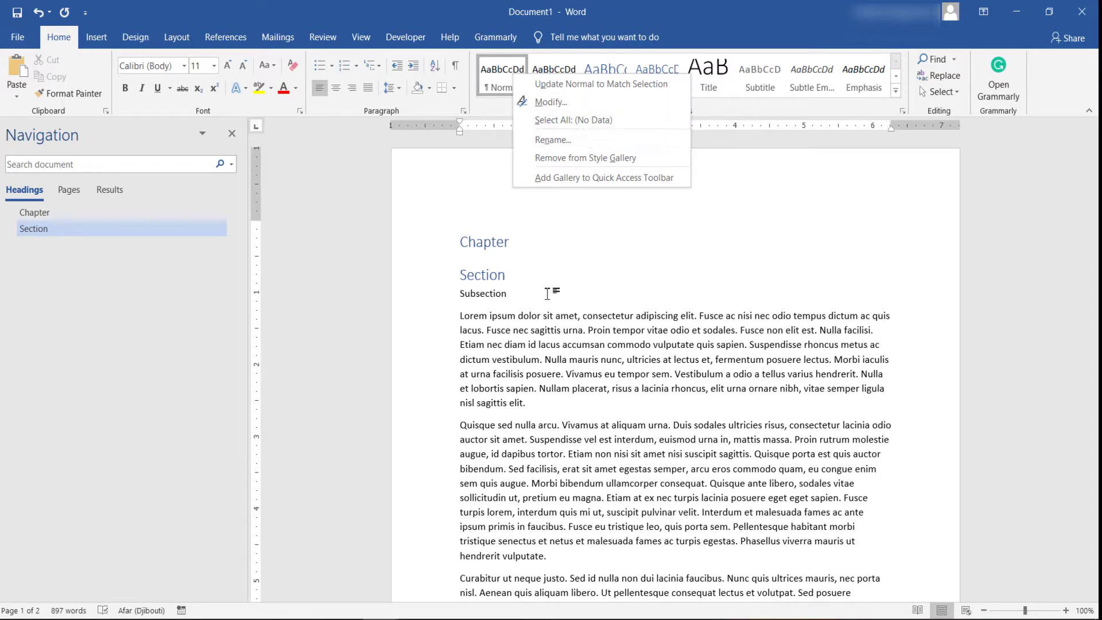
key(Escape)
right_click(513, 70)
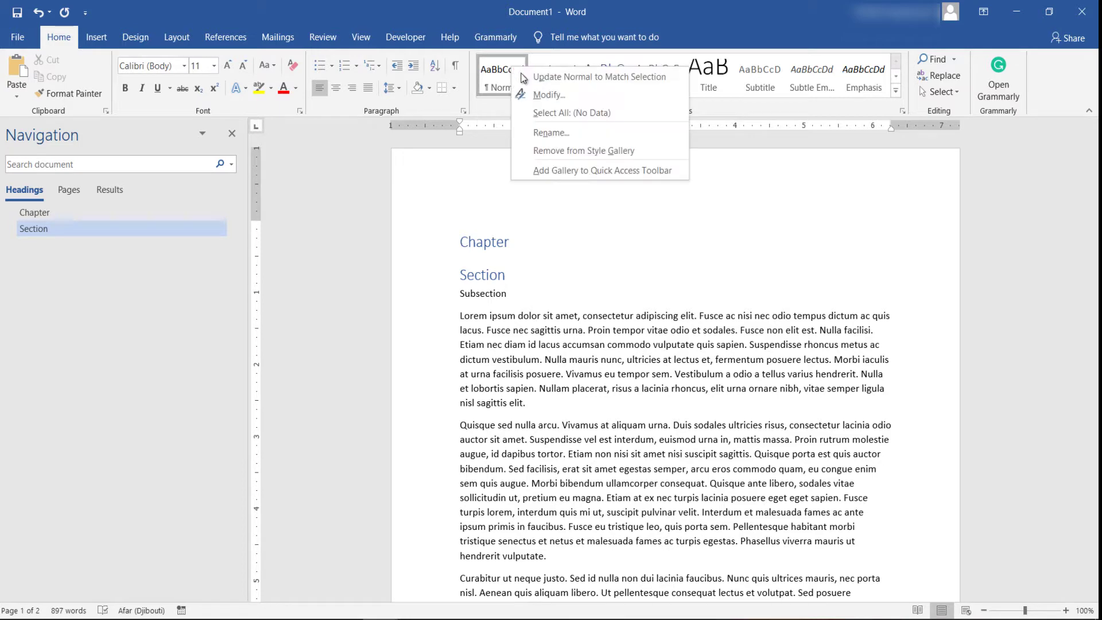
click(538, 93)
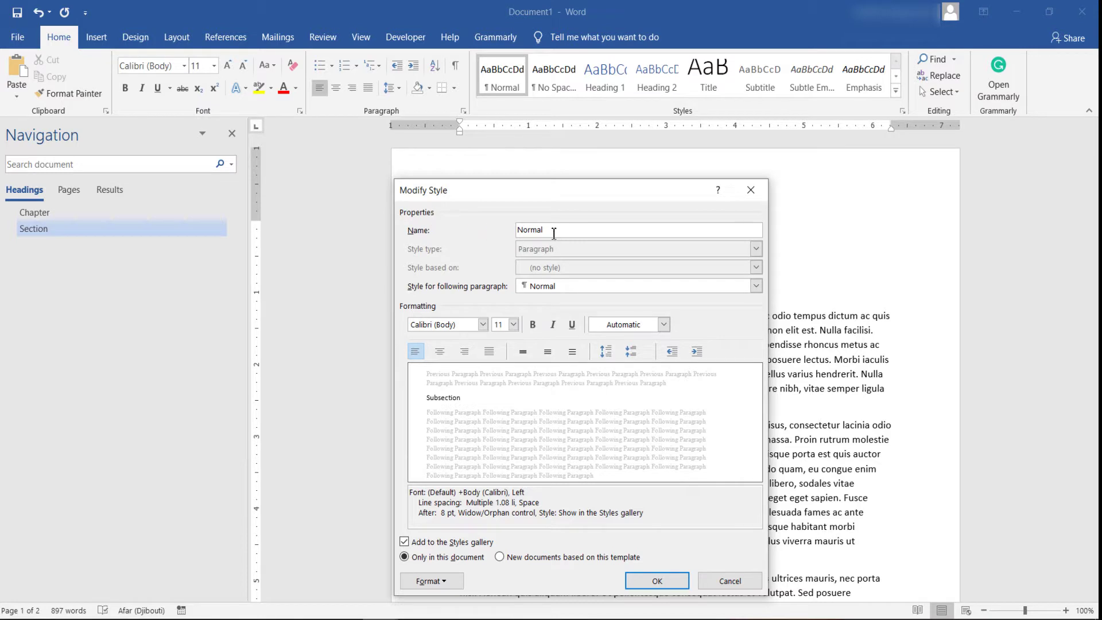
double_click(520, 231)
text(Y)
key(BackSpace)
text(T)
key(Caps_Lock)
text(ext)
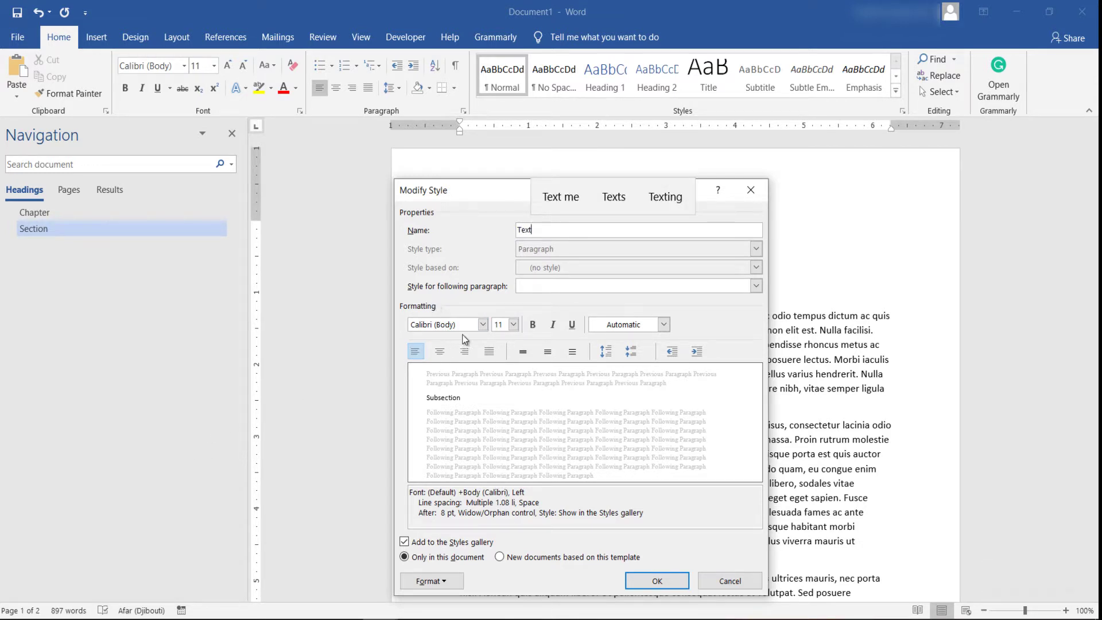
- Set the Text style's font to Times New Roman, 12 pt
click(479, 327)
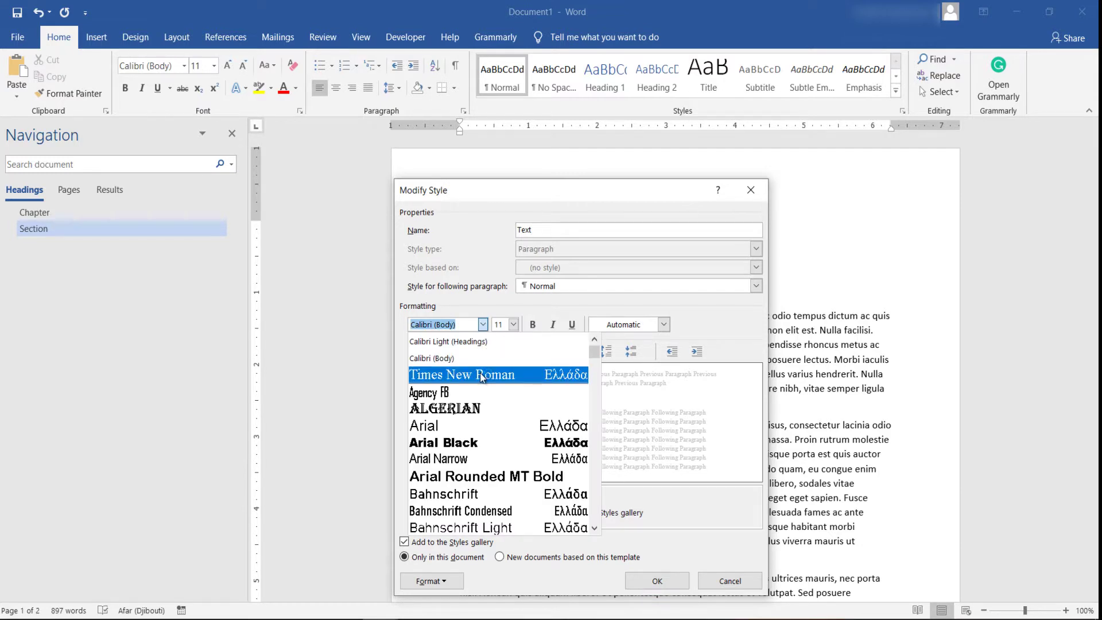
click(482, 376)
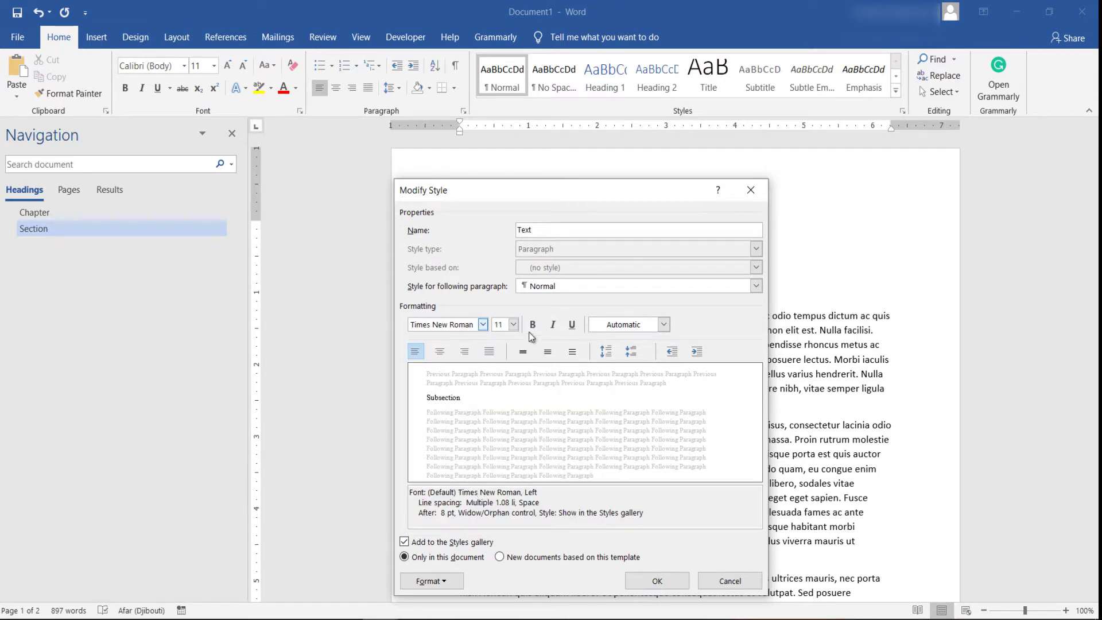
click(514, 326)
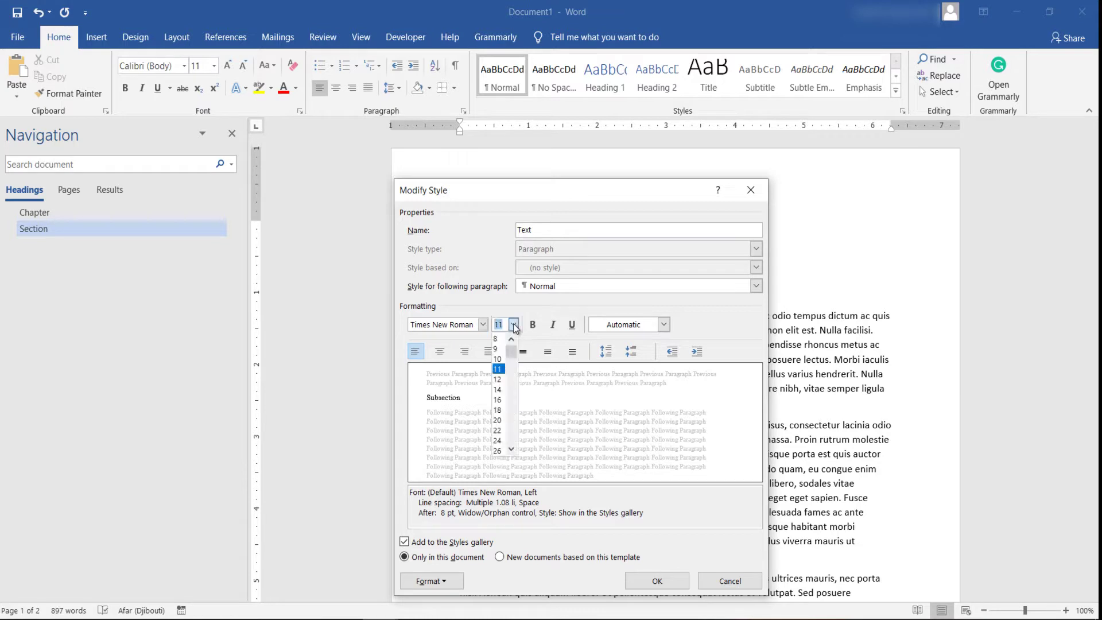
click(497, 380)
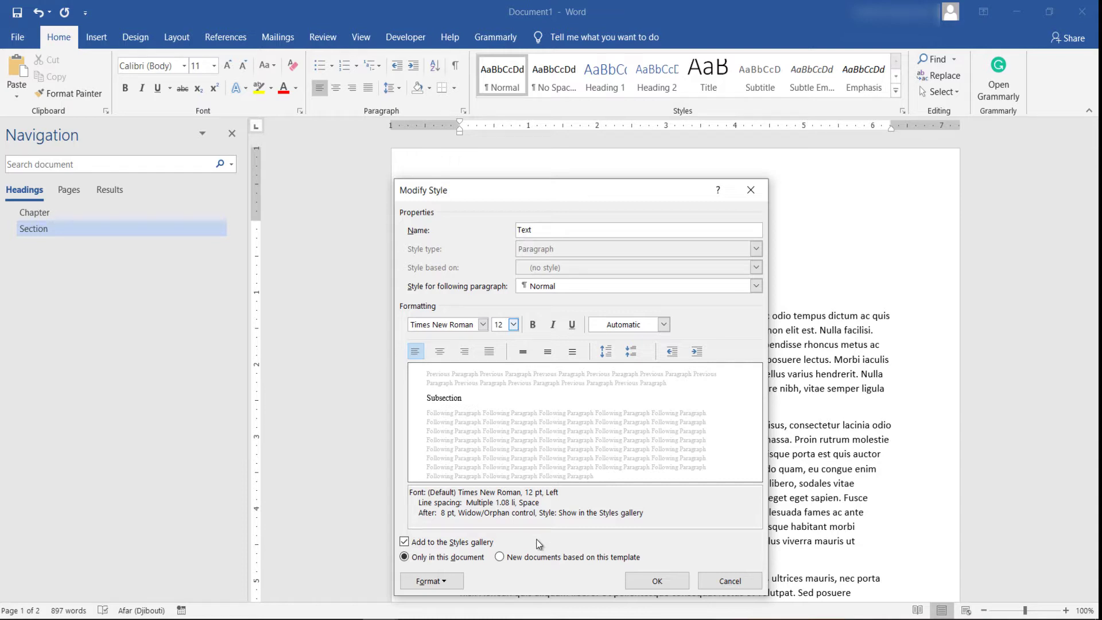
click(434, 582)
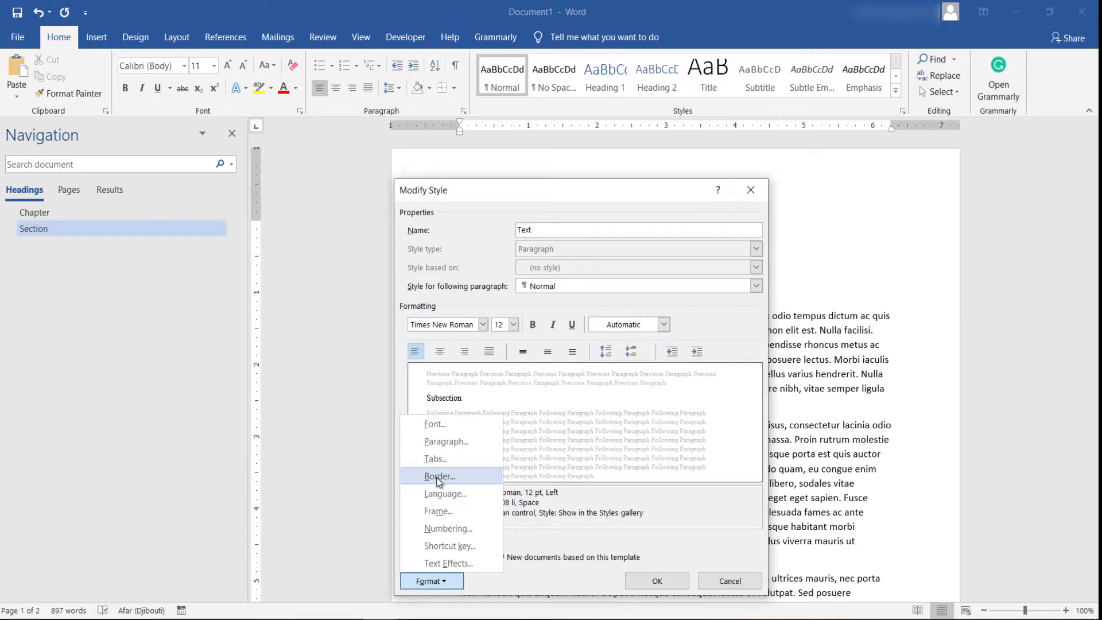
- Give the Text style 12 pt after-paragraph spacing and 1.5-line spacing, and save it
click(446, 442)
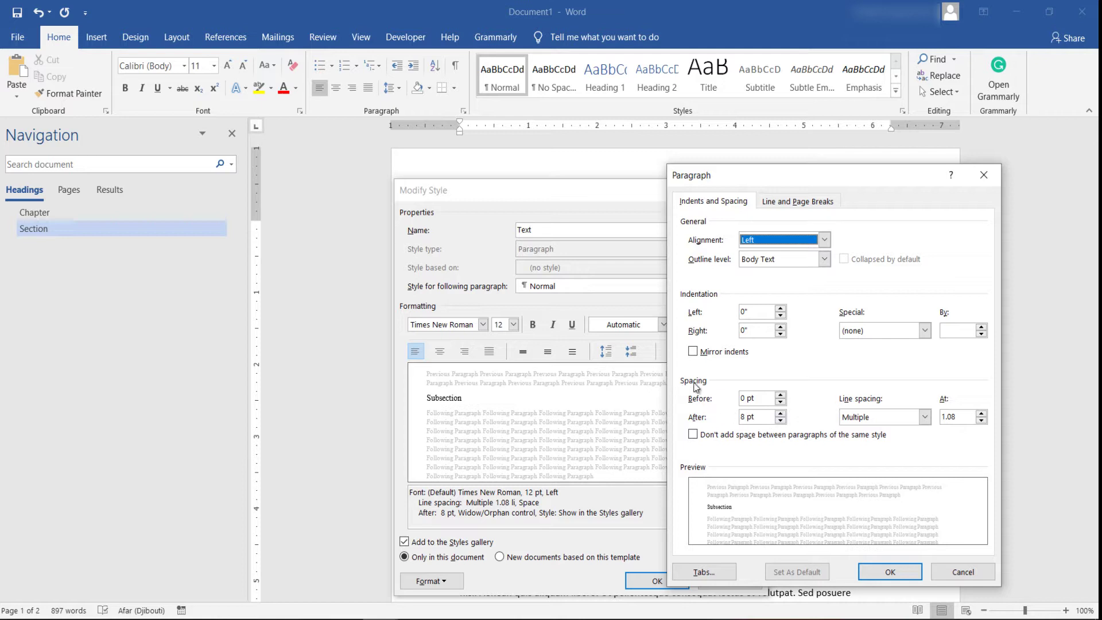
click(781, 412)
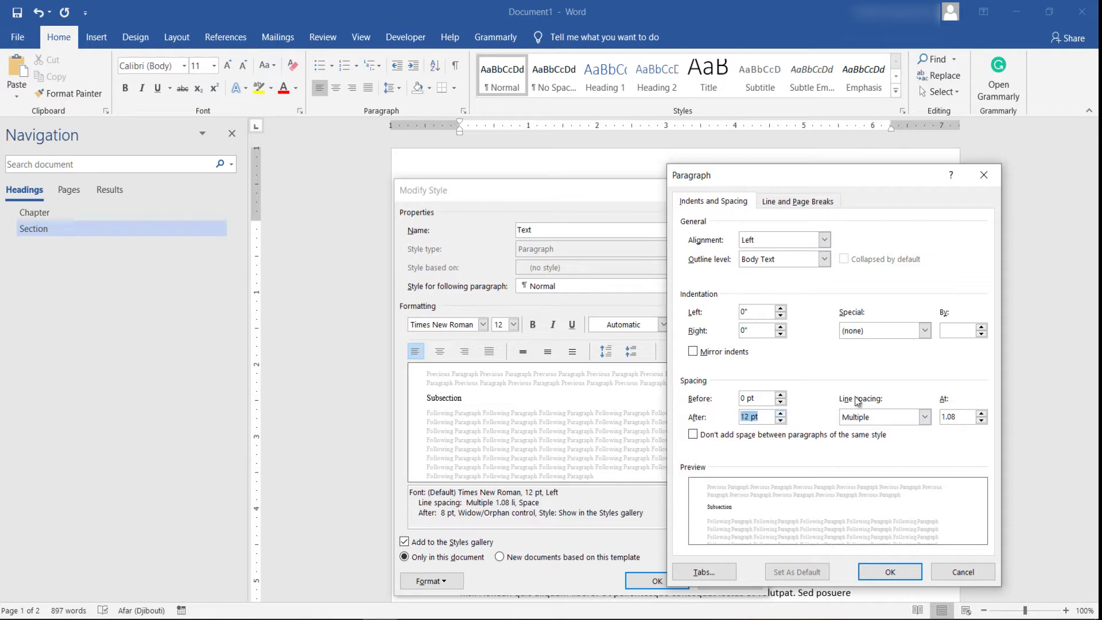
click(869, 419)
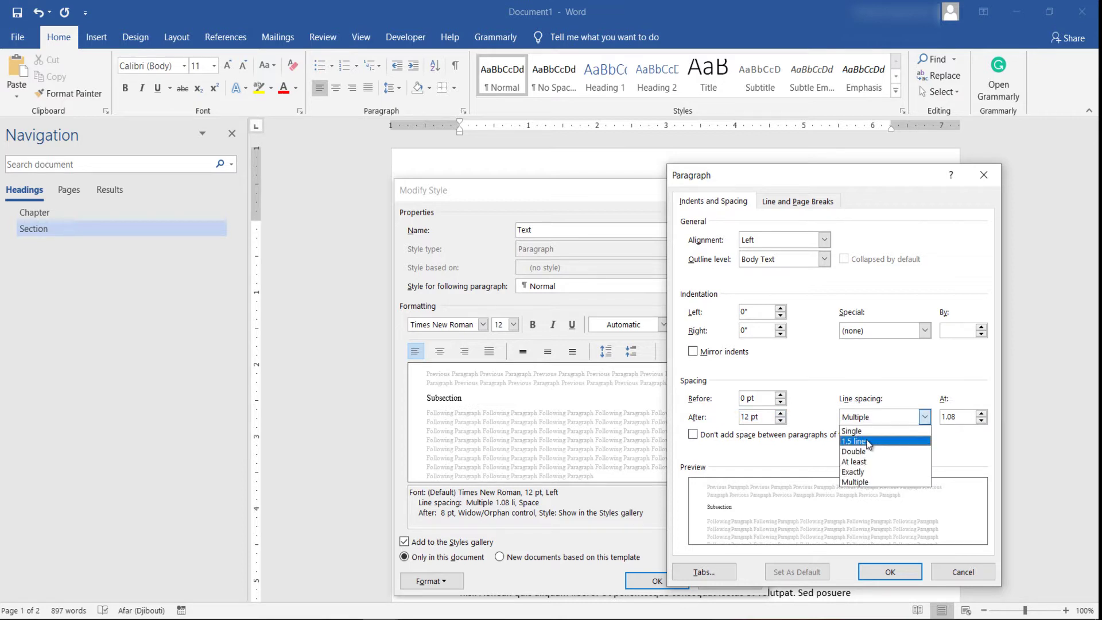
click(868, 442)
click(889, 572)
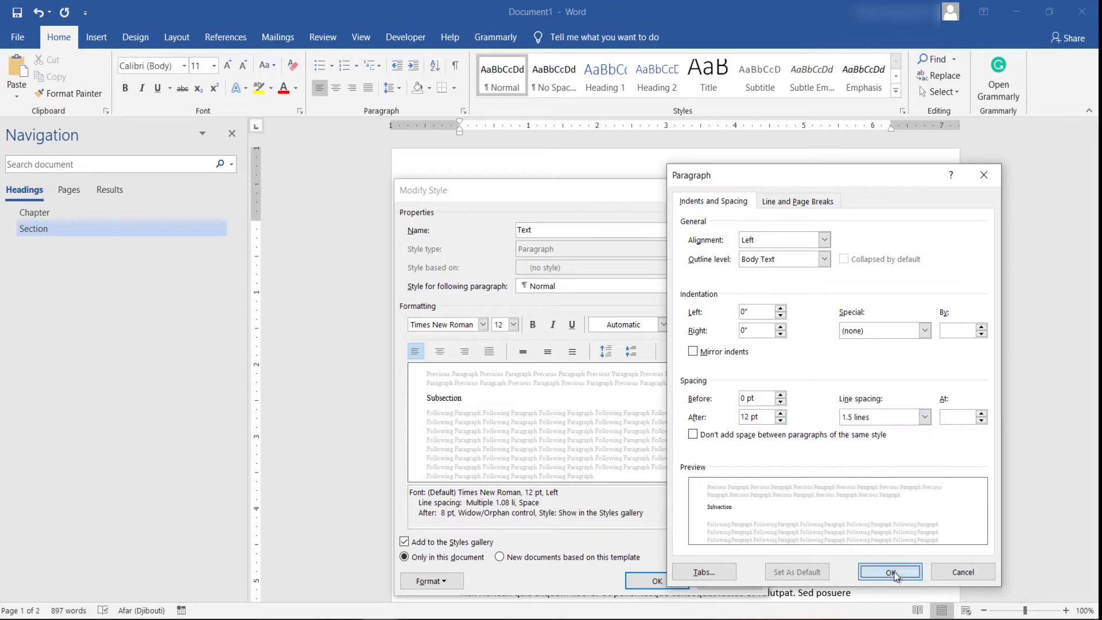
click(654, 577)
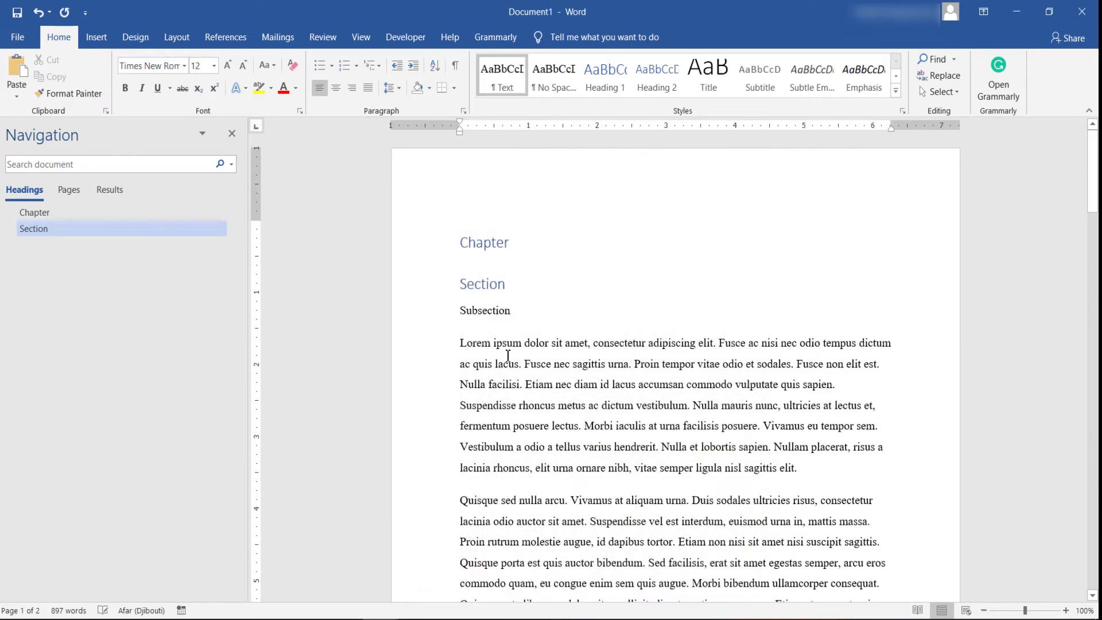
- Set the Text style's paragraph alignment to Justify and confirm the change
drag(470, 352, 852, 468)
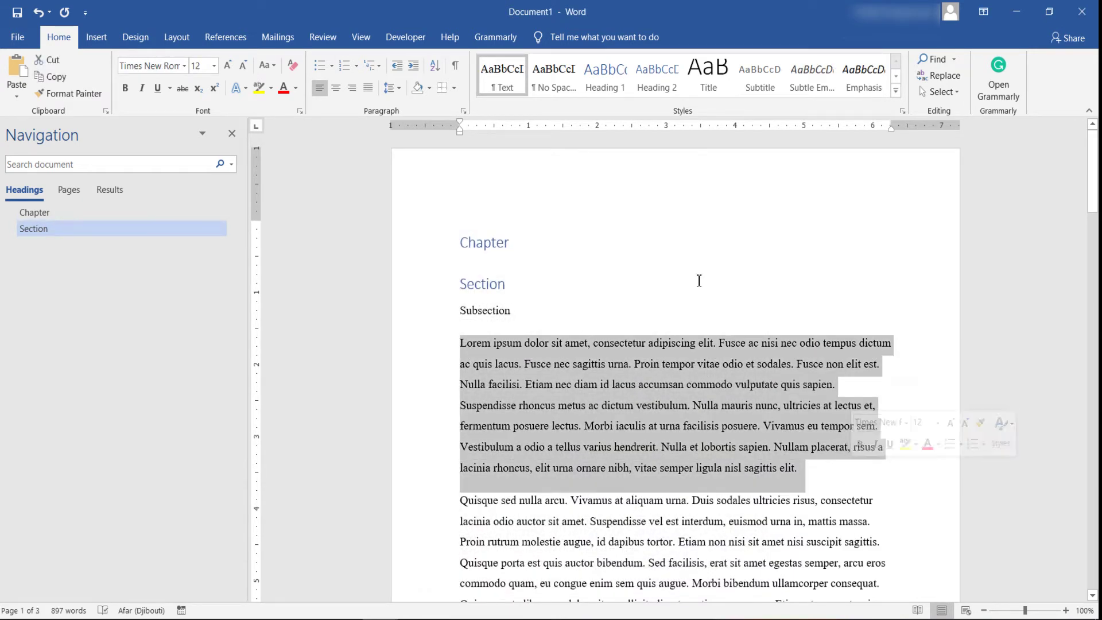
right_click(513, 77)
click(553, 102)
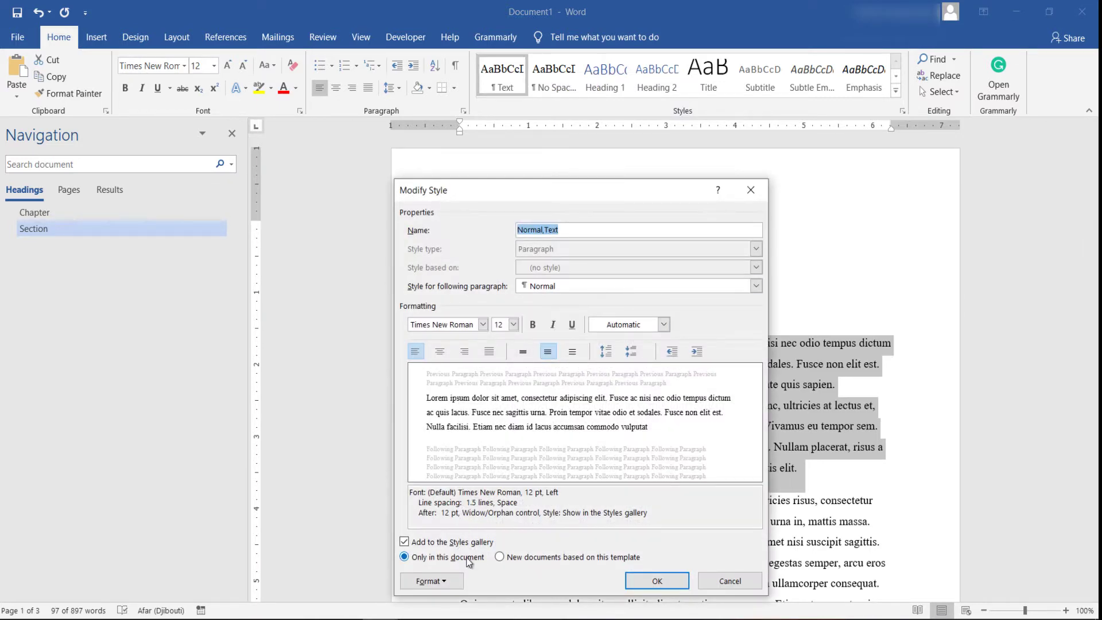
click(431, 581)
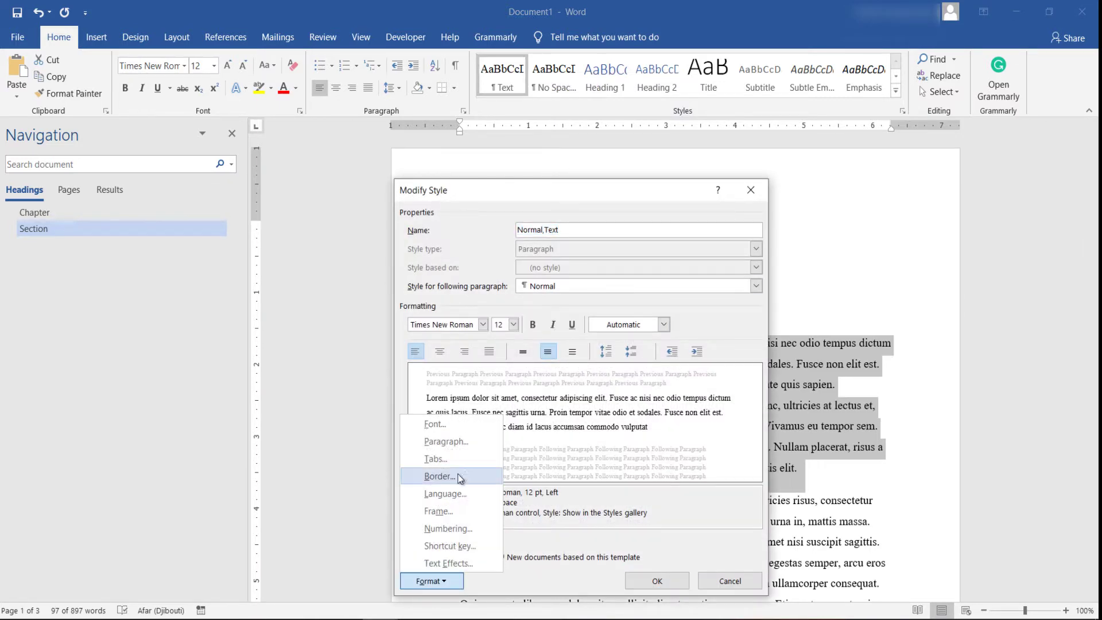
click(451, 442)
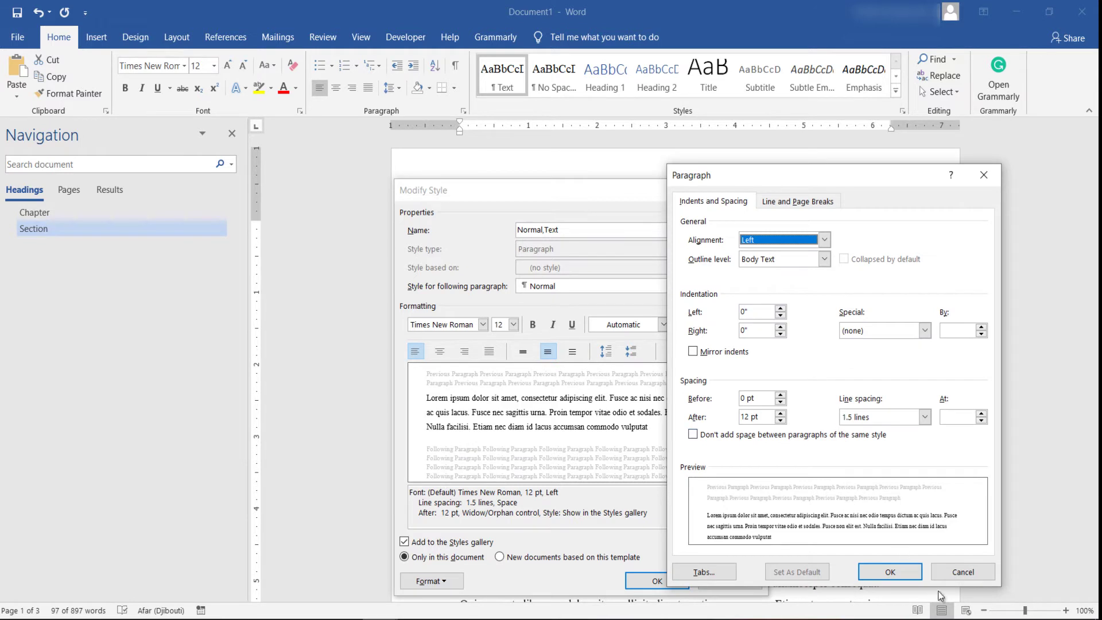
click(891, 570)
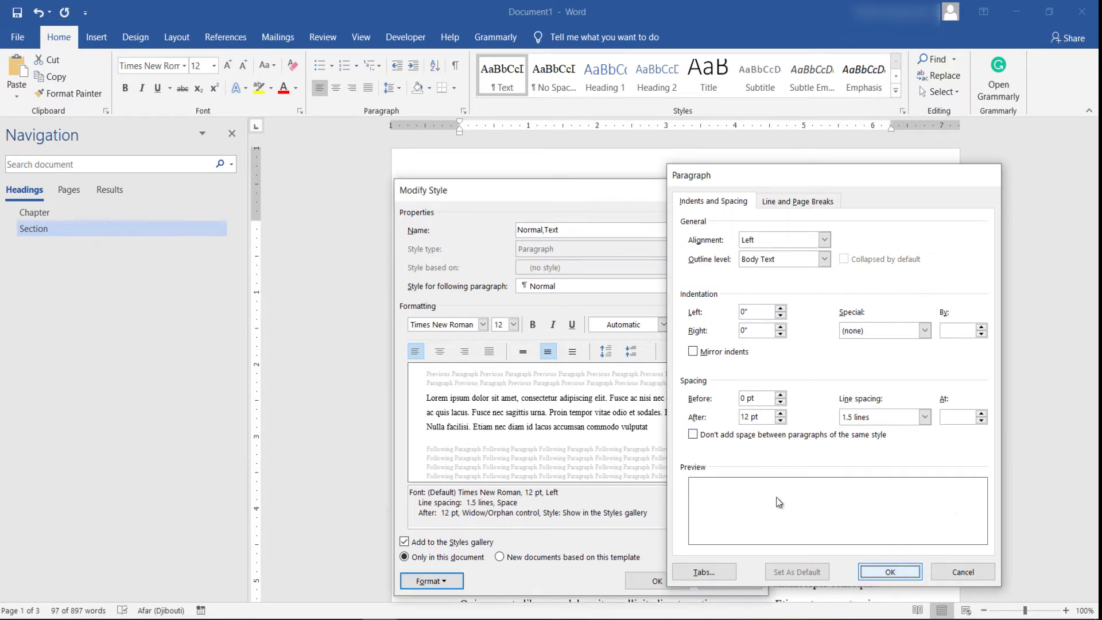
click(488, 351)
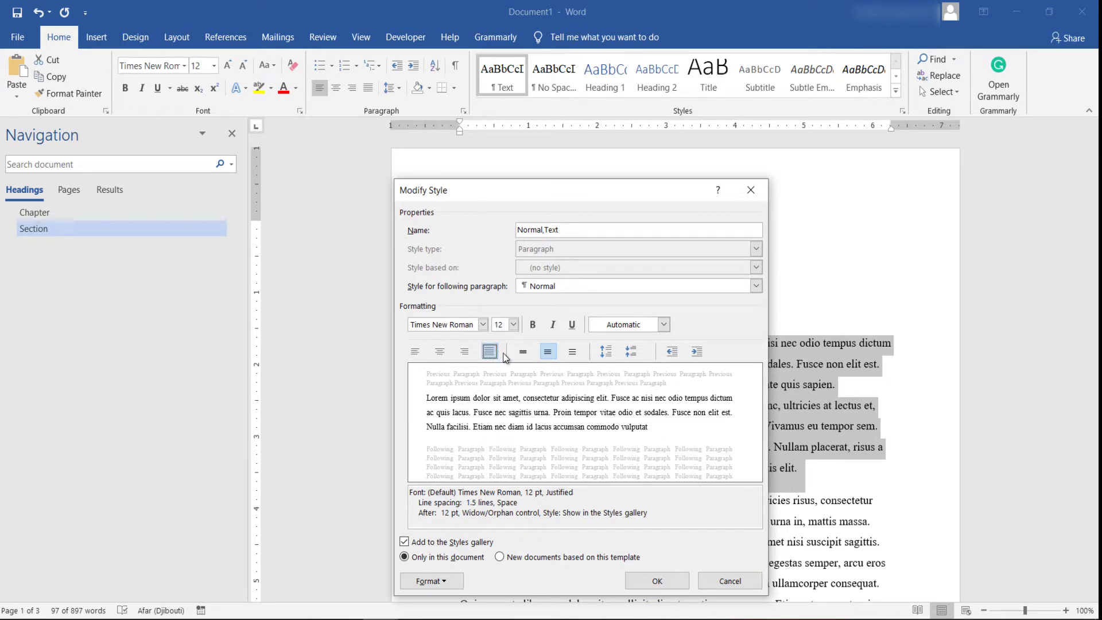
click(657, 581)
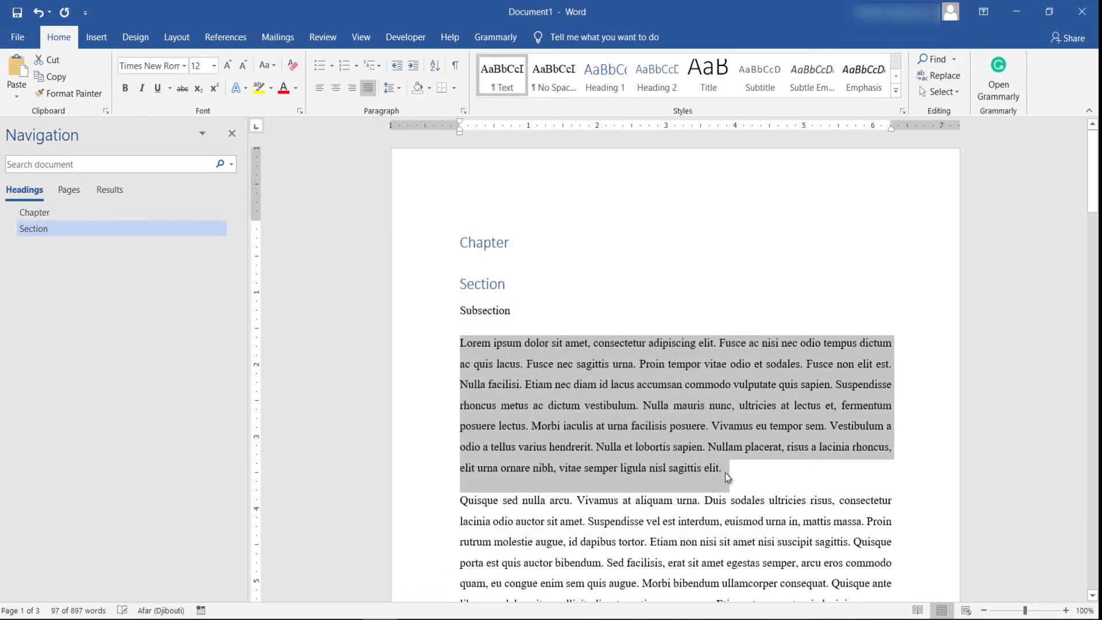
- Clear the selection in the body text
click(729, 468)
drag(729, 468, 458, 364)
click(528, 454)
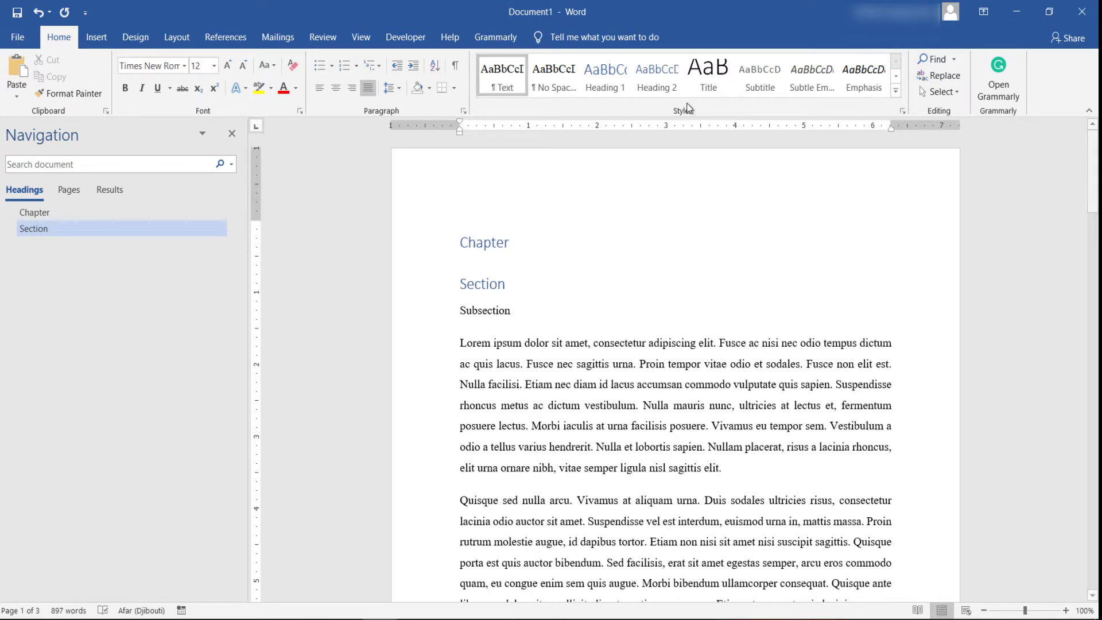
- Rename the Heading 1 style to 'Chapter'
right_click(612, 75)
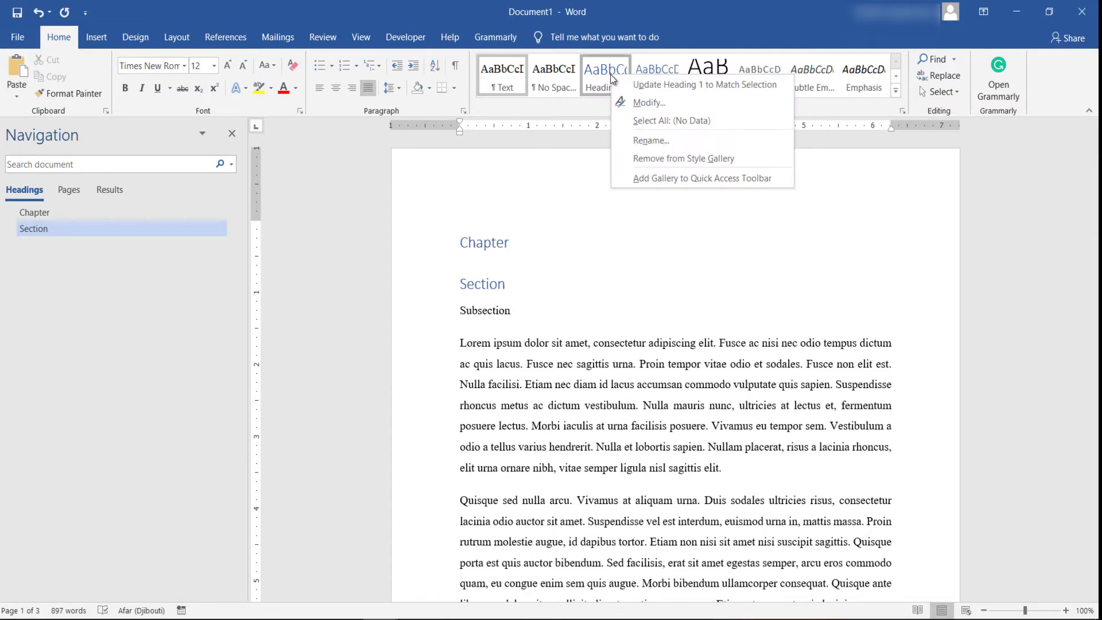
click(643, 104)
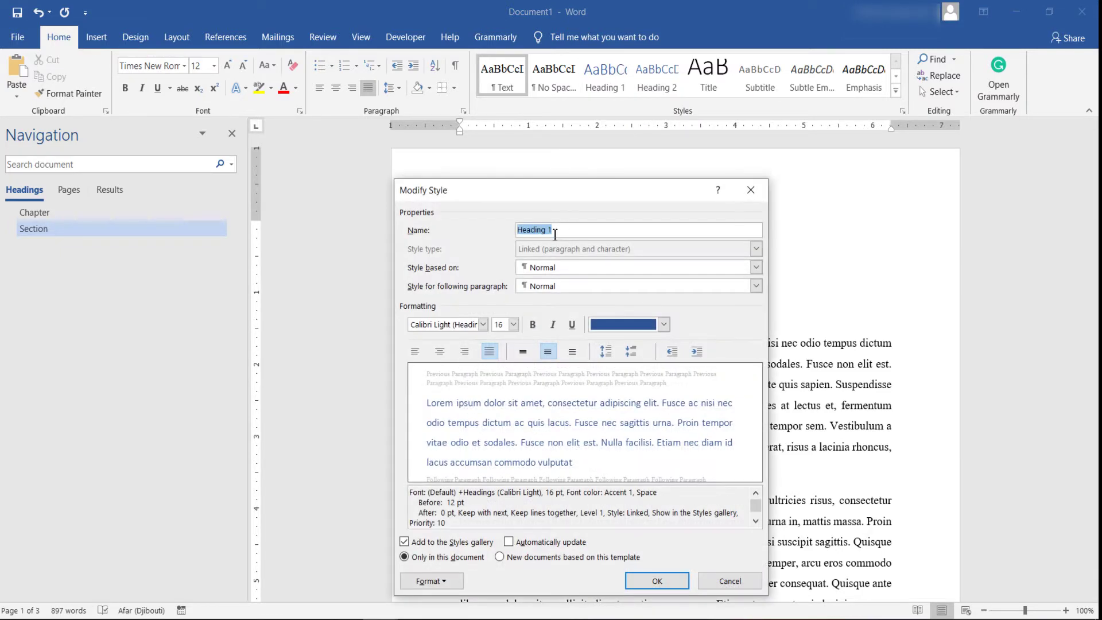
key(Caps_Lock)
text(Sec)
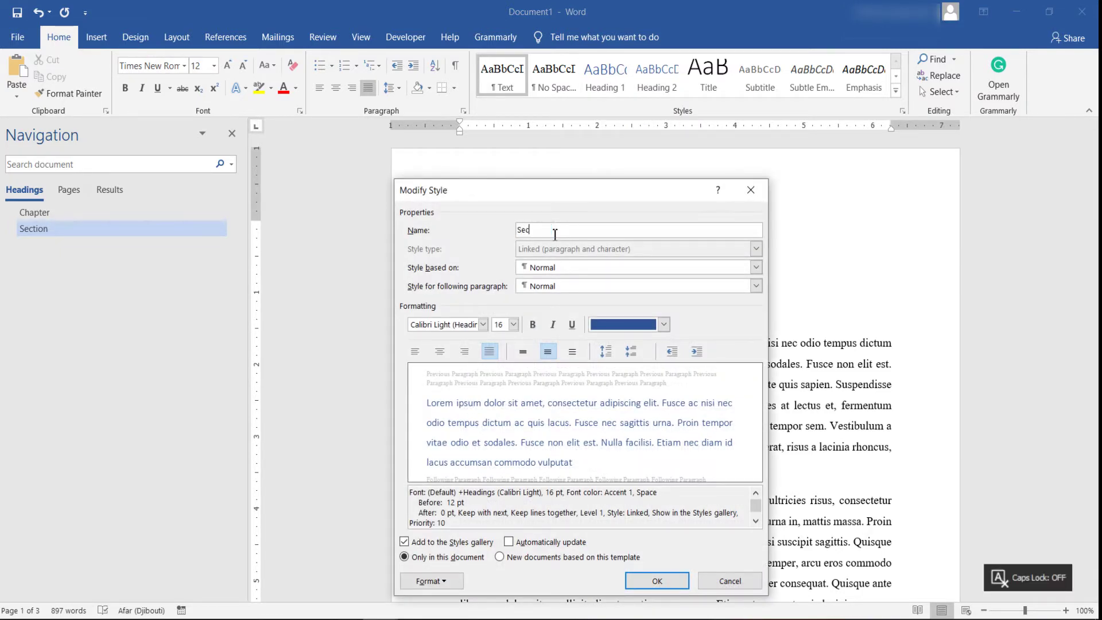
text(ion)
key(BackSpace)
key(BackSpace)
key(BackSpace)
key(BackSpace)
key(BackSpace)
key(BackSpace)
text(Chapt)
text(er)
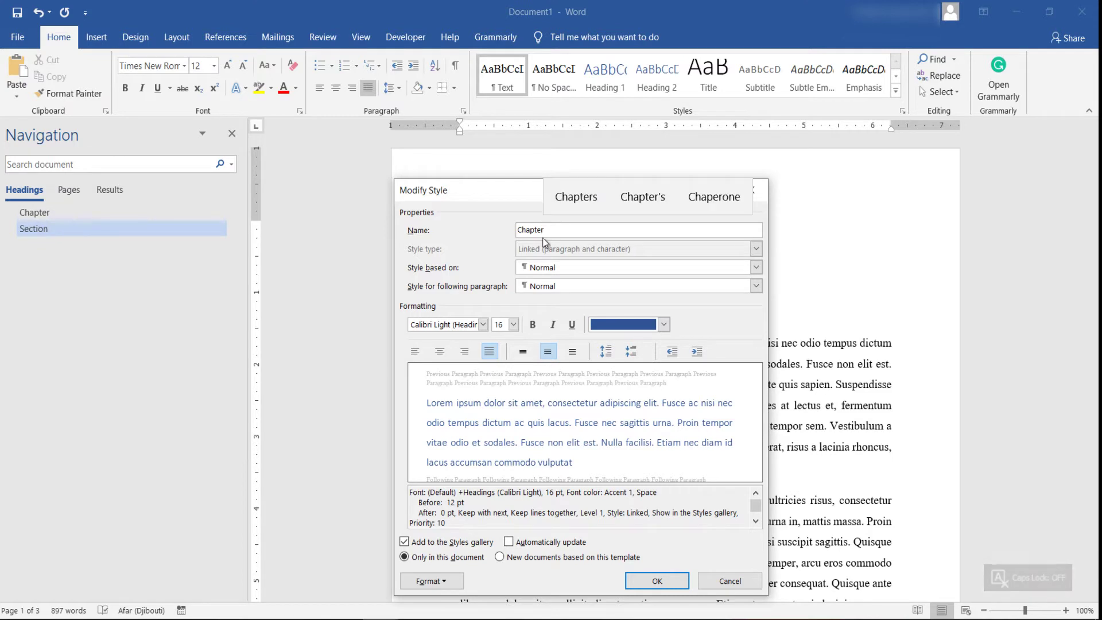
- Make Chapter black 16 pt Times New Roman, kept to this document only
click(483, 324)
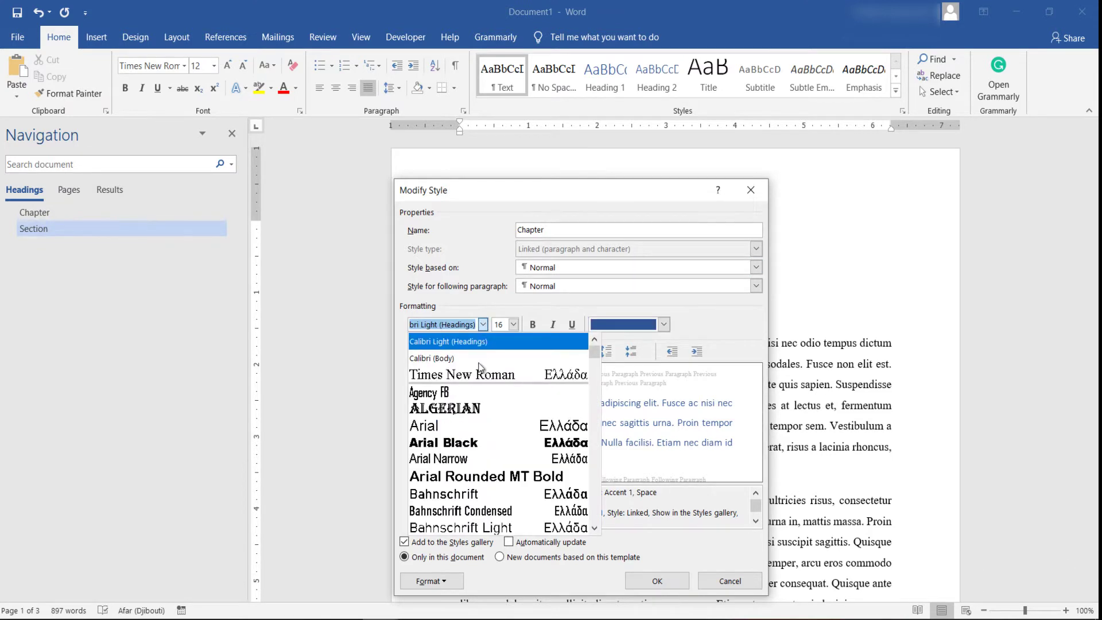
click(476, 373)
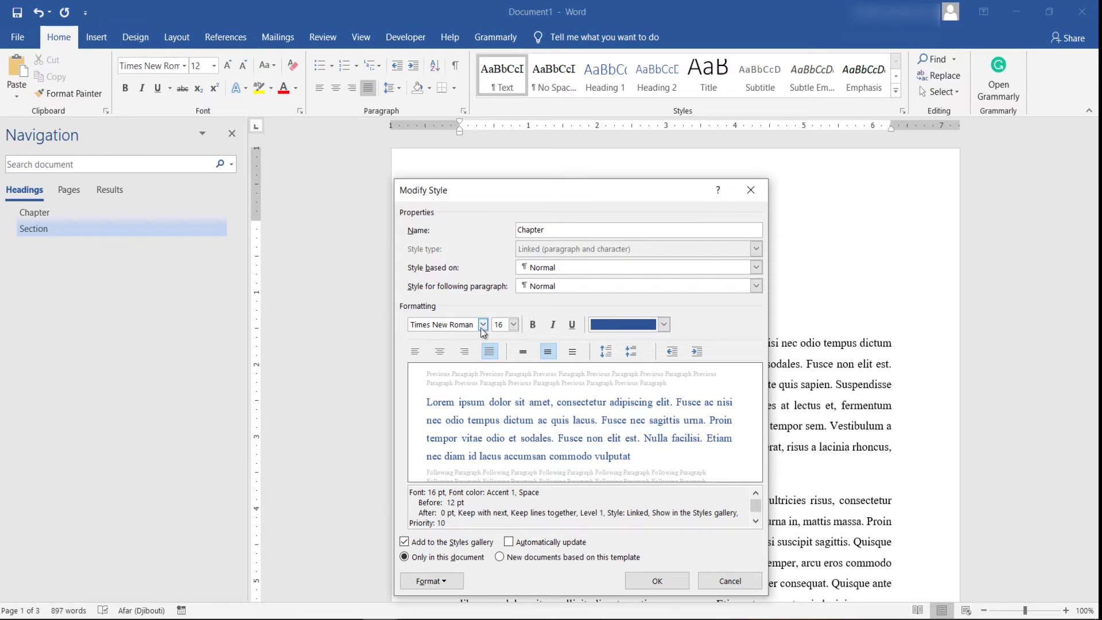
click(513, 325)
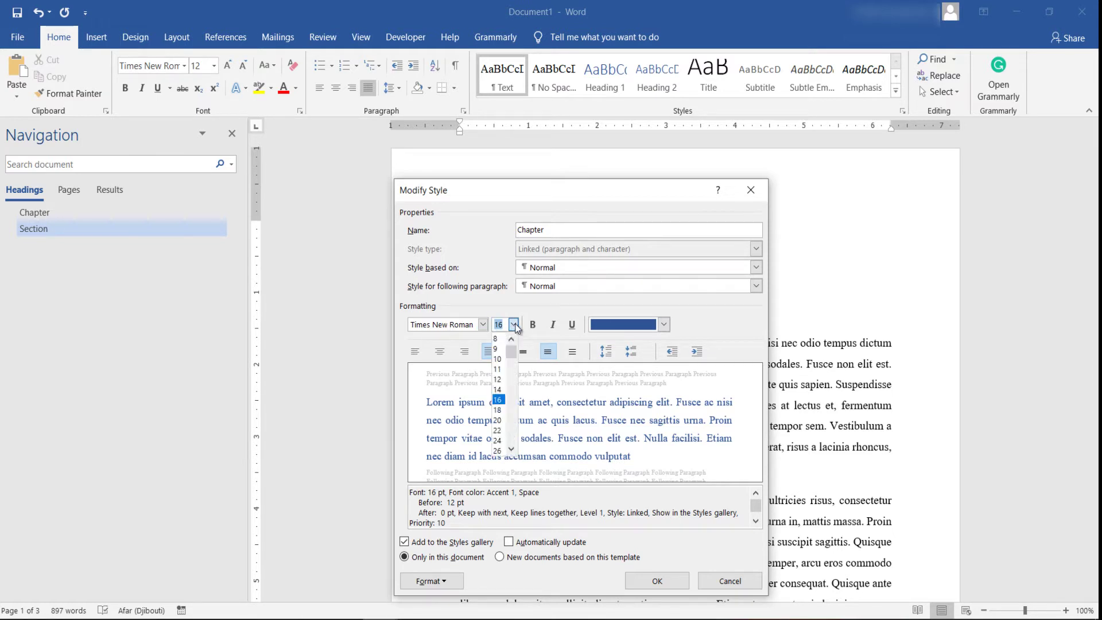
click(498, 400)
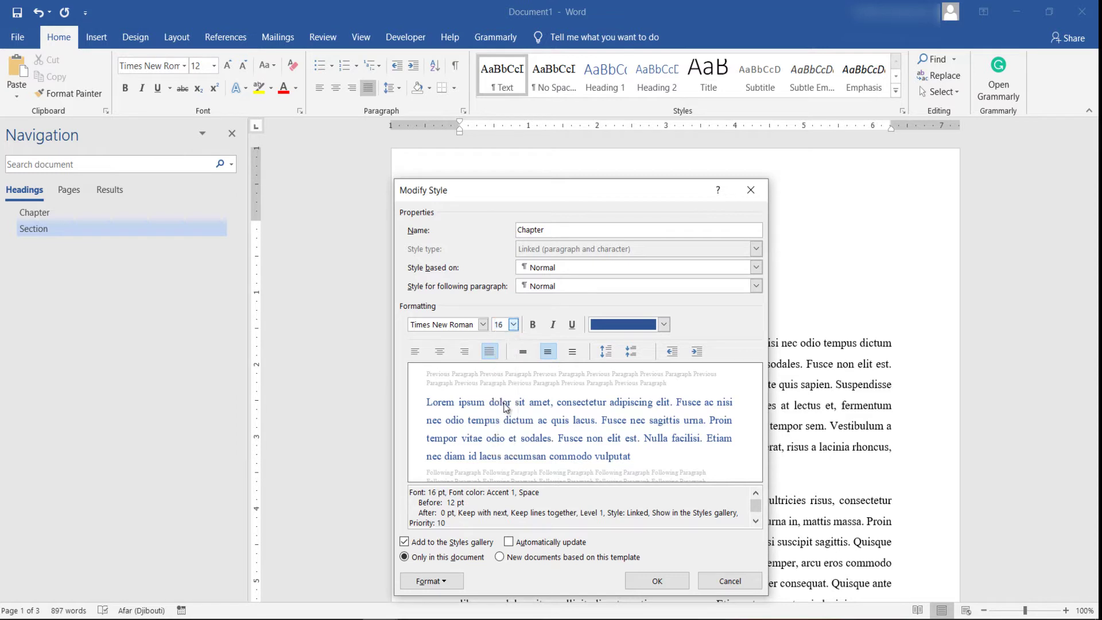
click(663, 325)
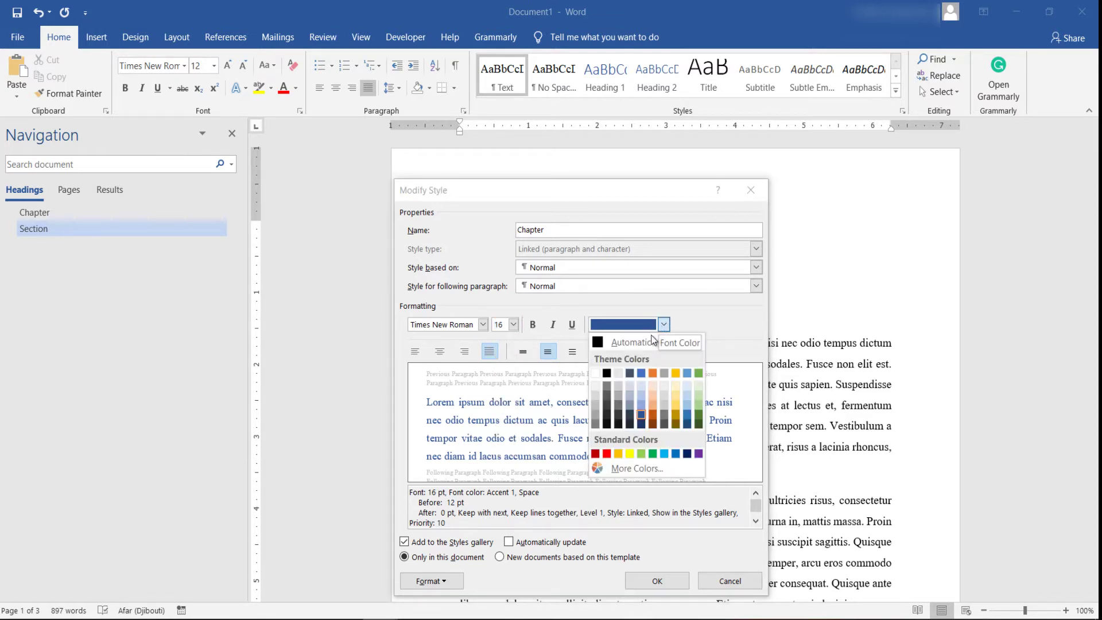
click(607, 374)
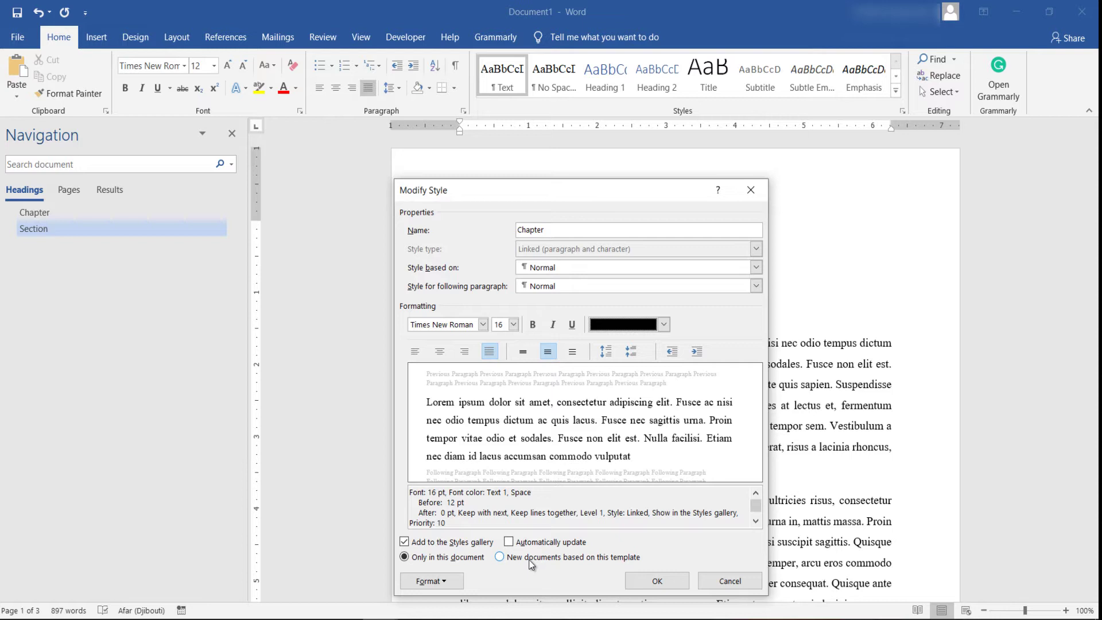
click(507, 558)
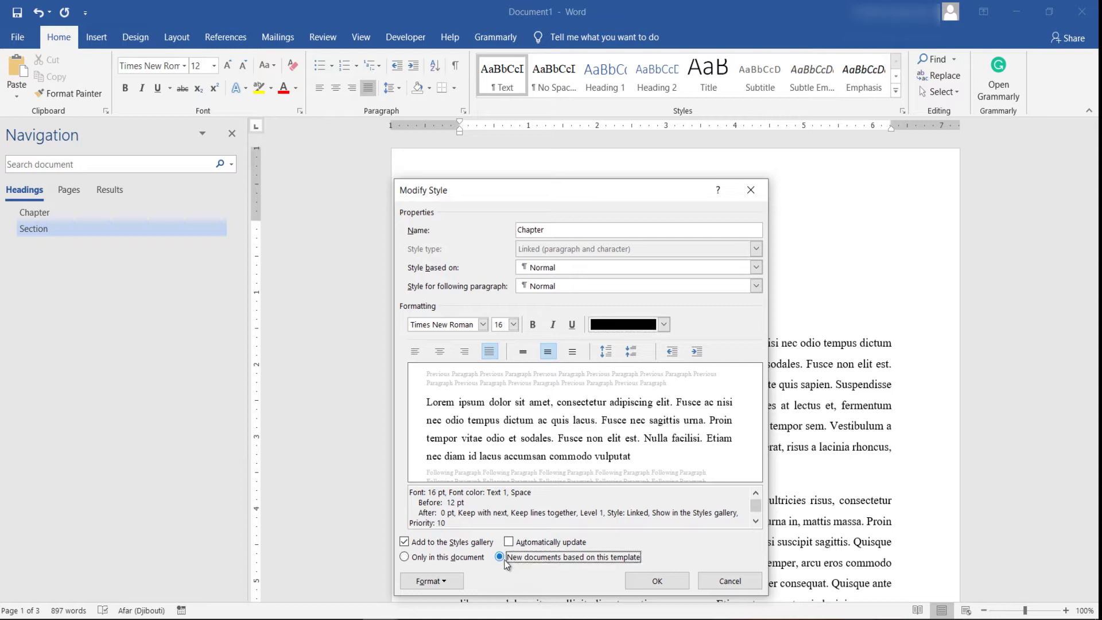
click(404, 556)
click(435, 587)
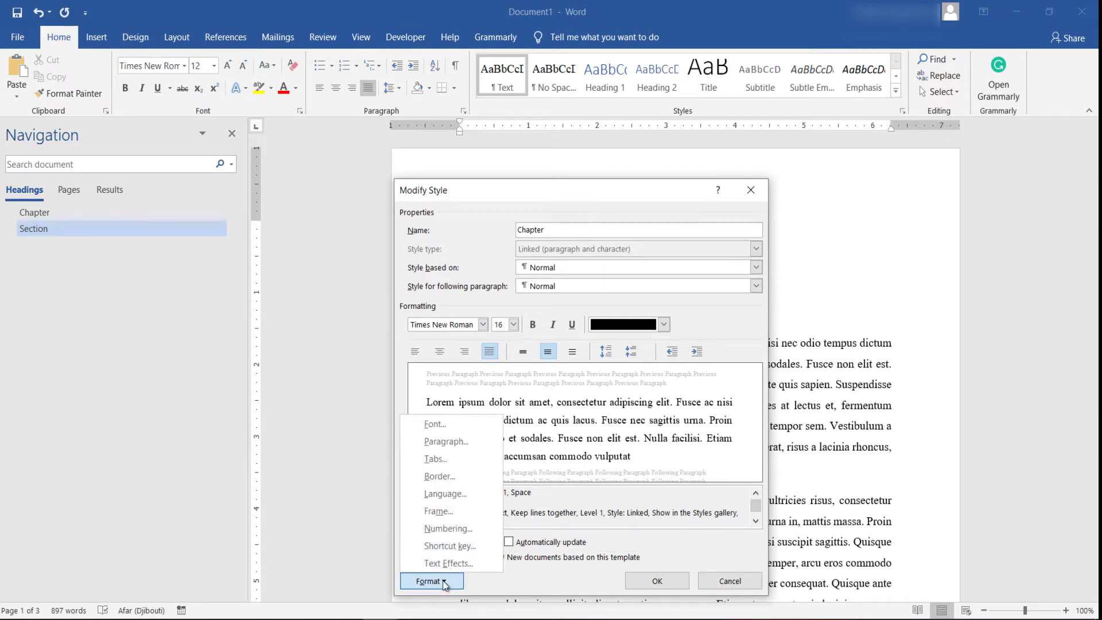
- Give Chapter 0 pt before, 12 pt after, 1.5-line spacing, and bold text
click(453, 441)
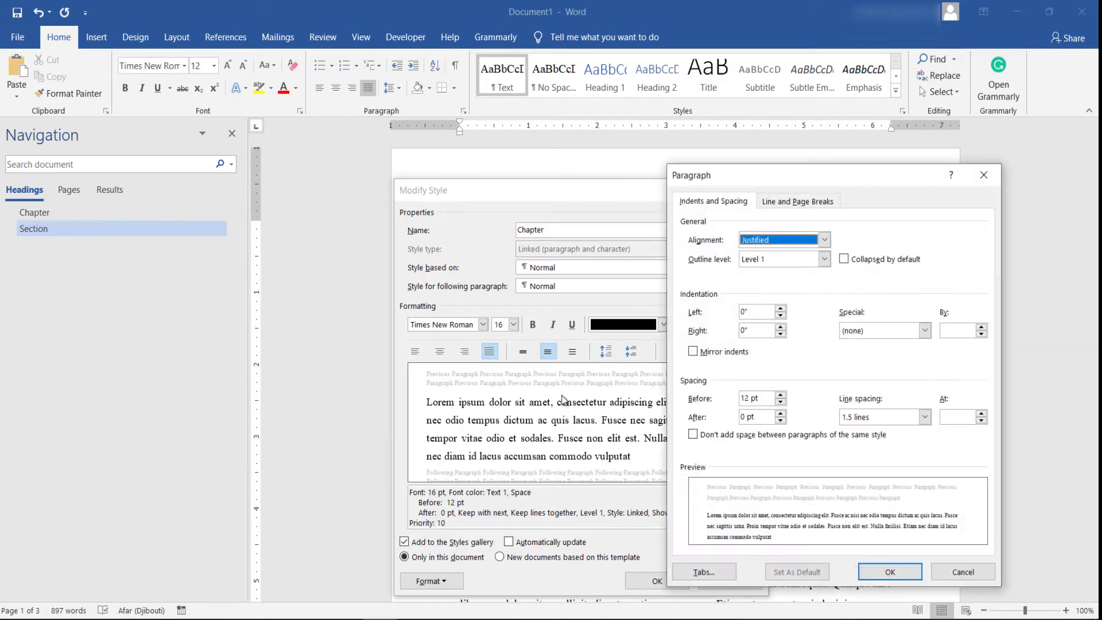
click(780, 402)
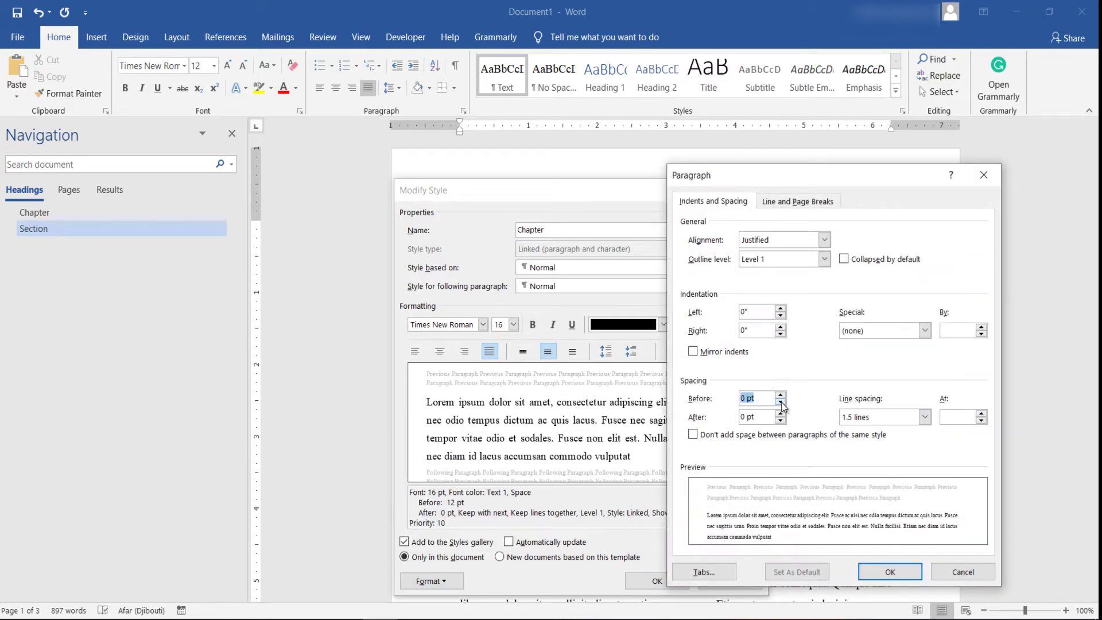
click(781, 413)
click(780, 413)
click(763, 421)
click(888, 573)
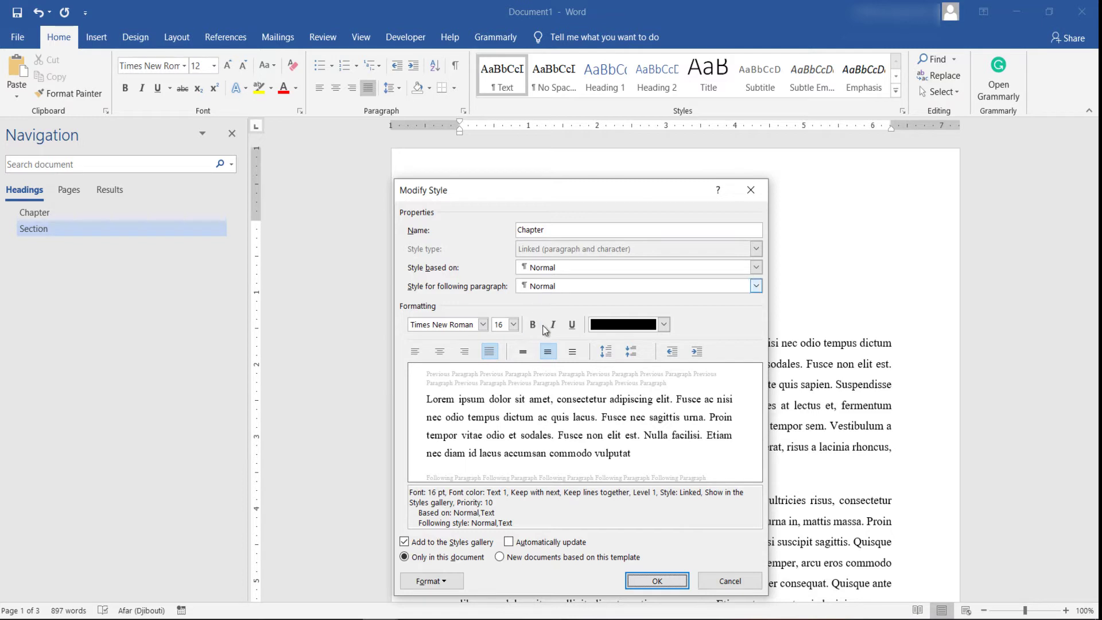
click(534, 325)
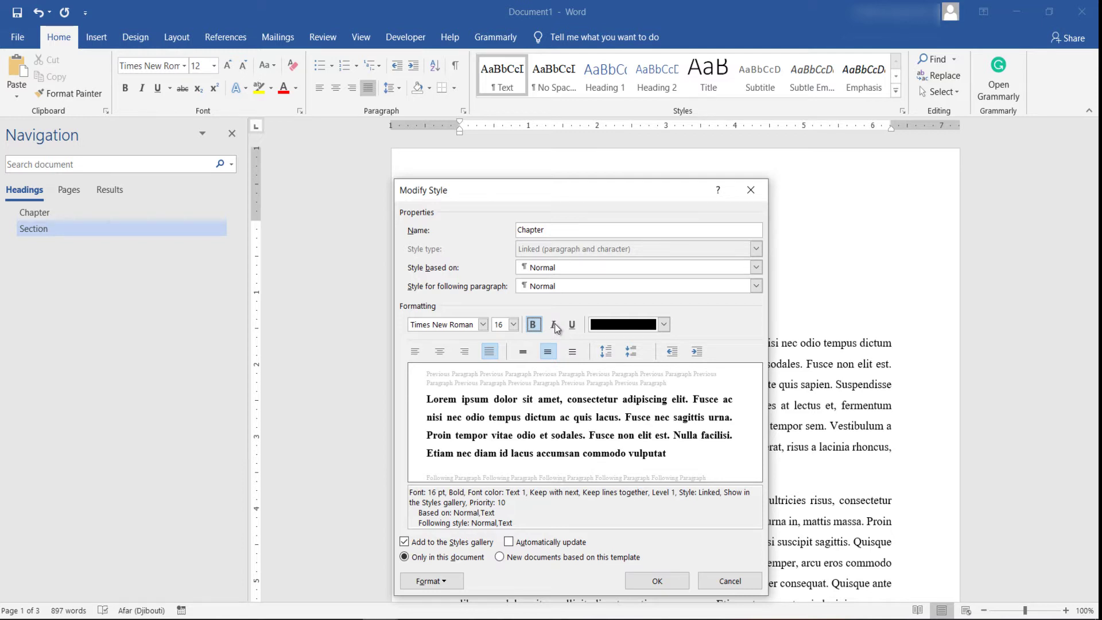
- Save the Chapter style and start renaming Heading 2 to 'Section'
click(657, 581)
right_click(654, 80)
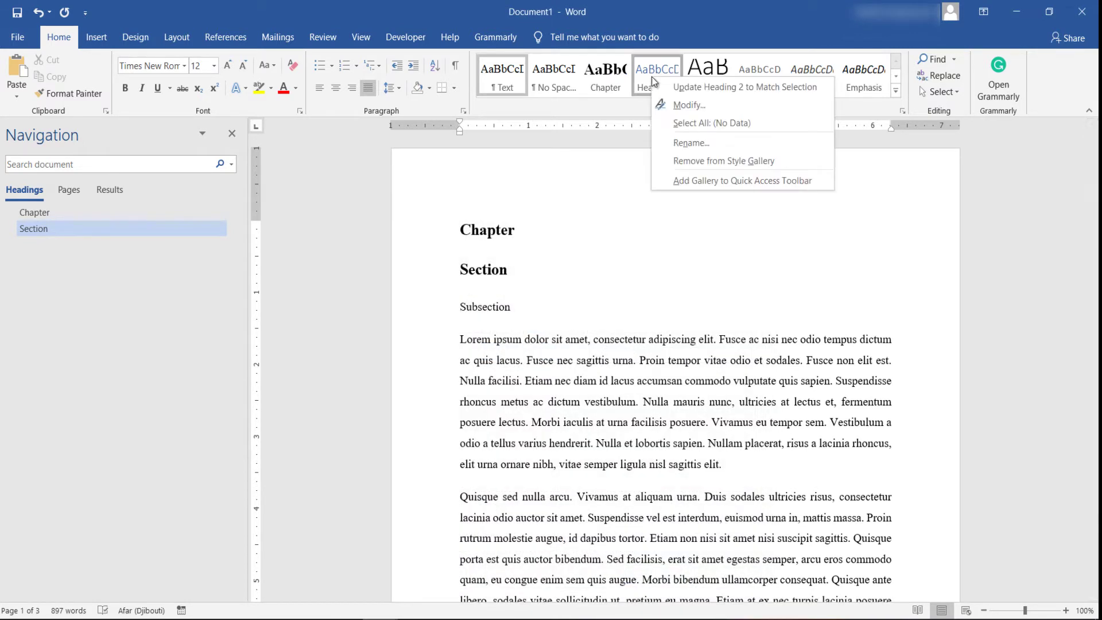
click(689, 105)
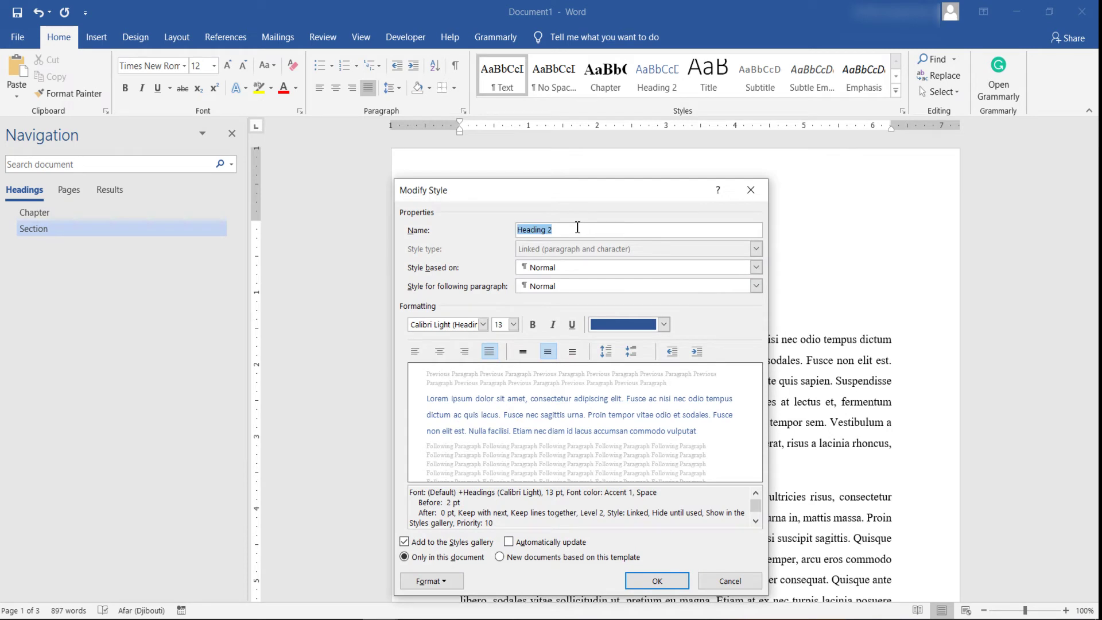
key(Caps_Lock)
text(Section)
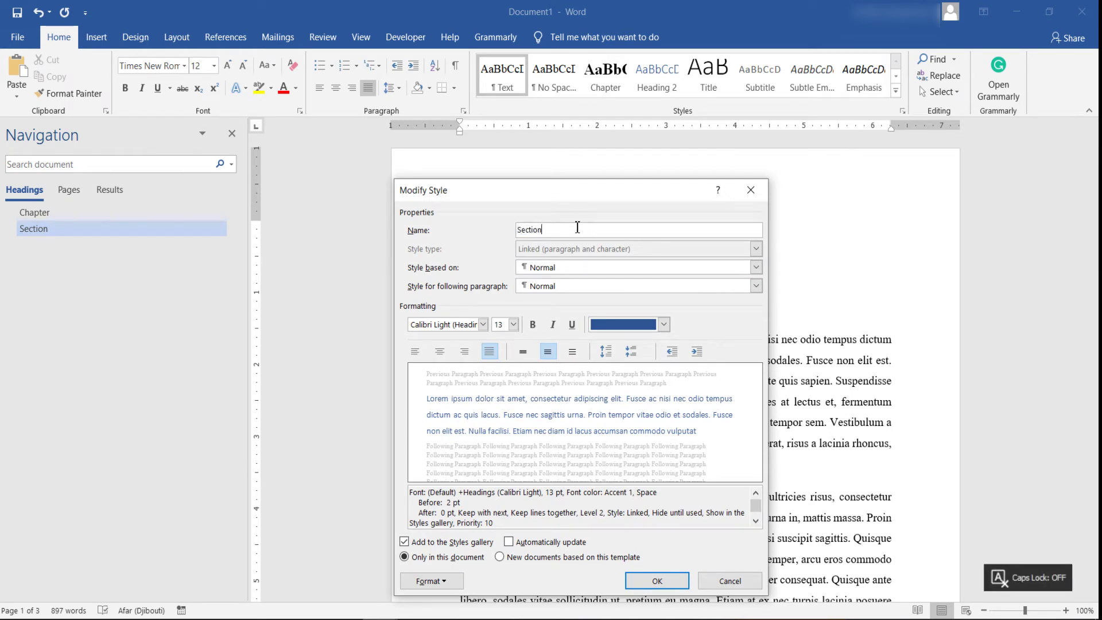
- Make the Section style bold, black Times New Roman 14 pt
click(483, 324)
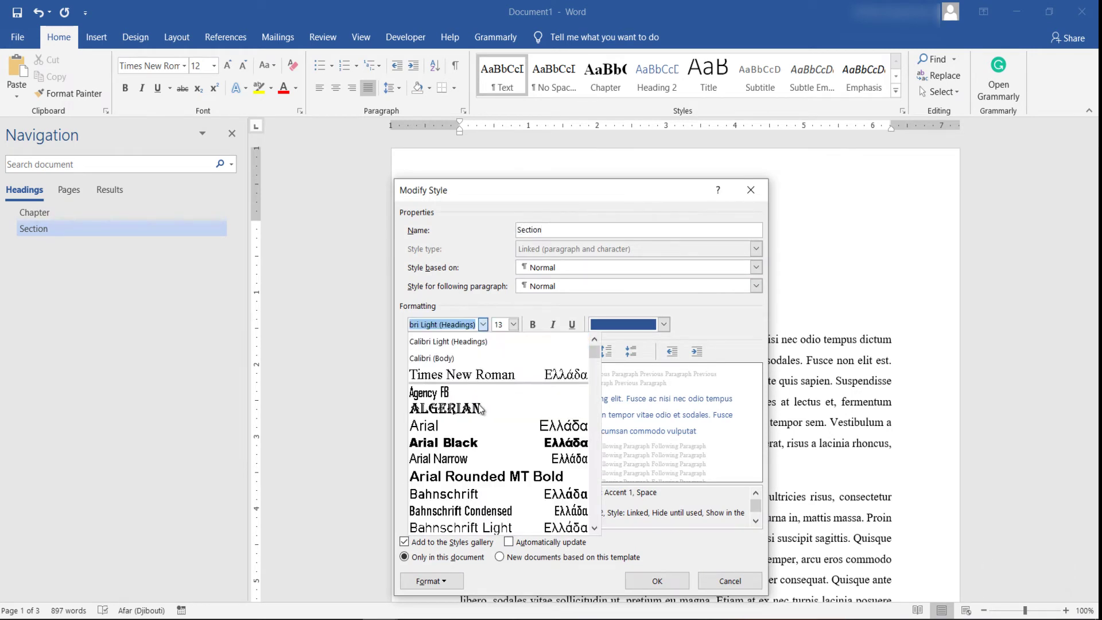
click(469, 374)
click(513, 325)
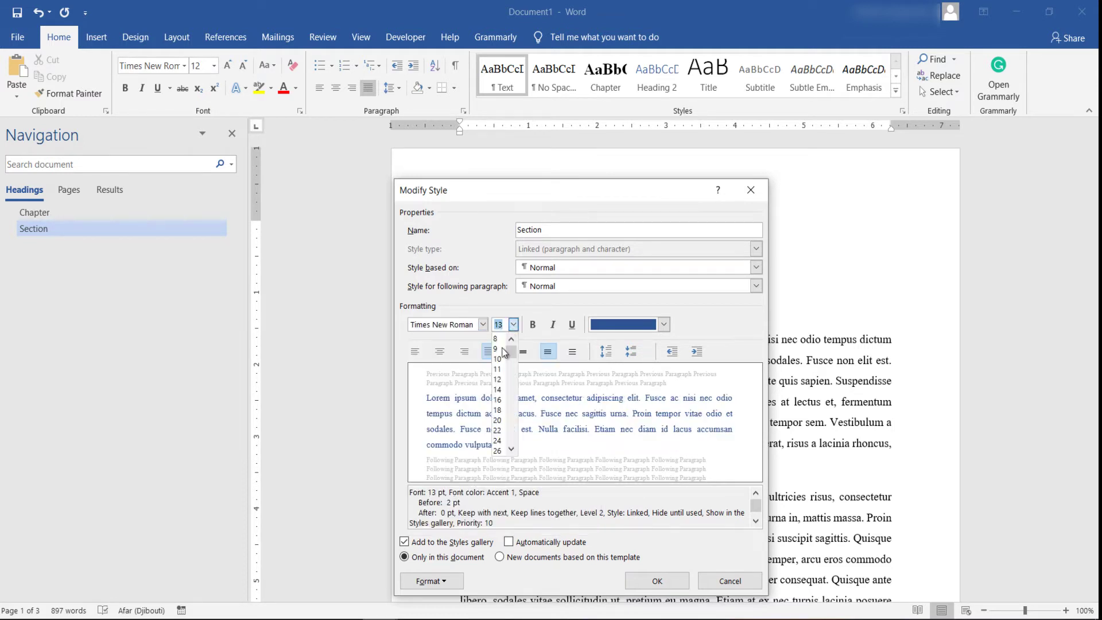
click(497, 390)
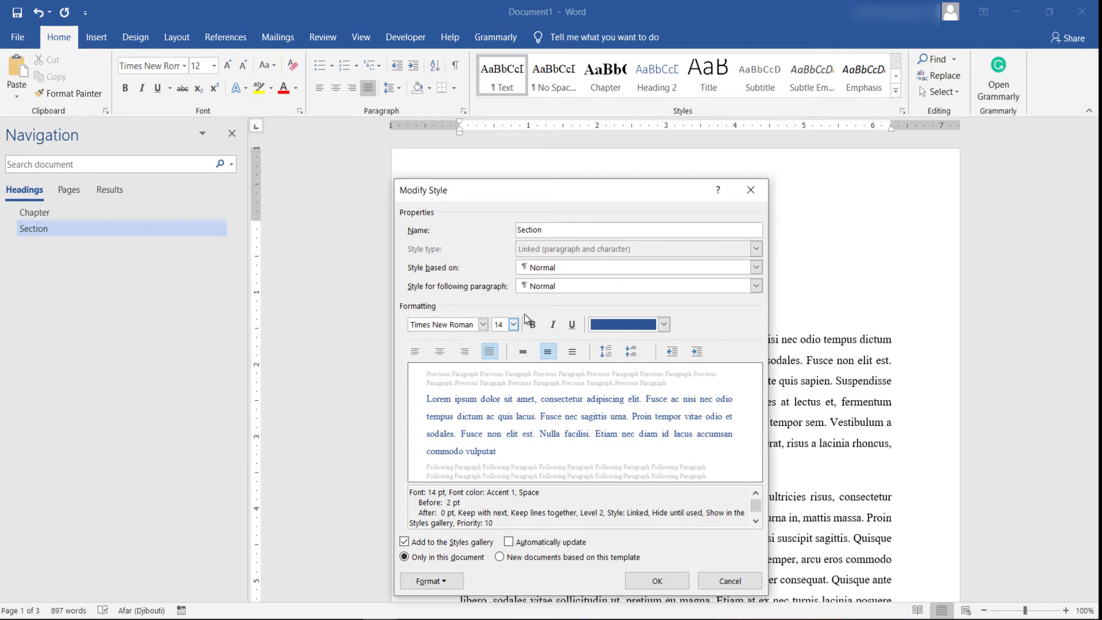
click(534, 326)
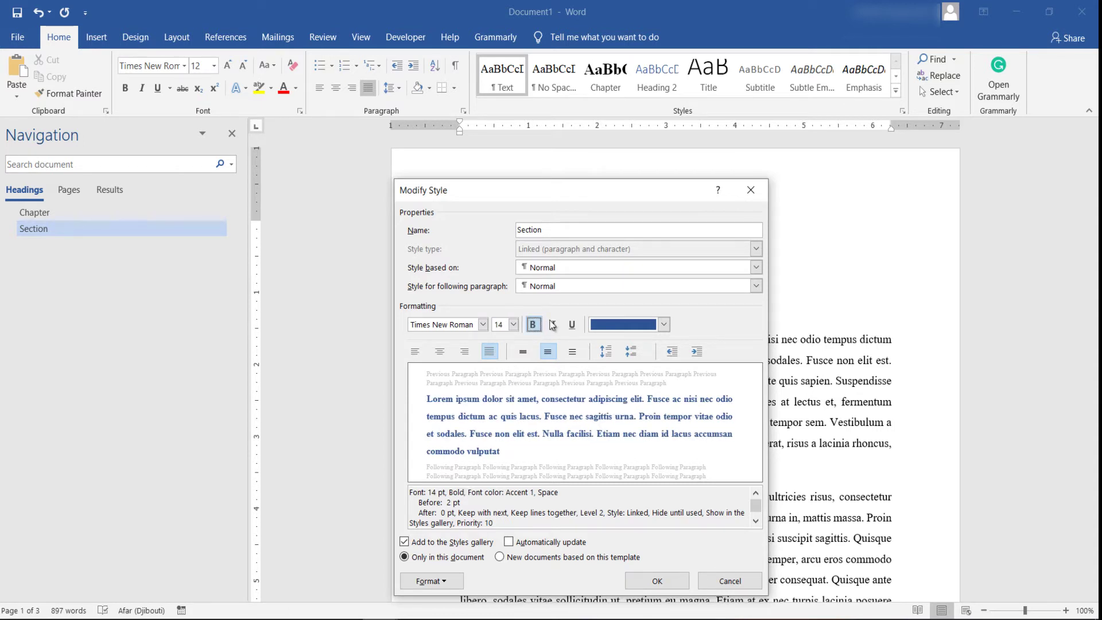
click(618, 322)
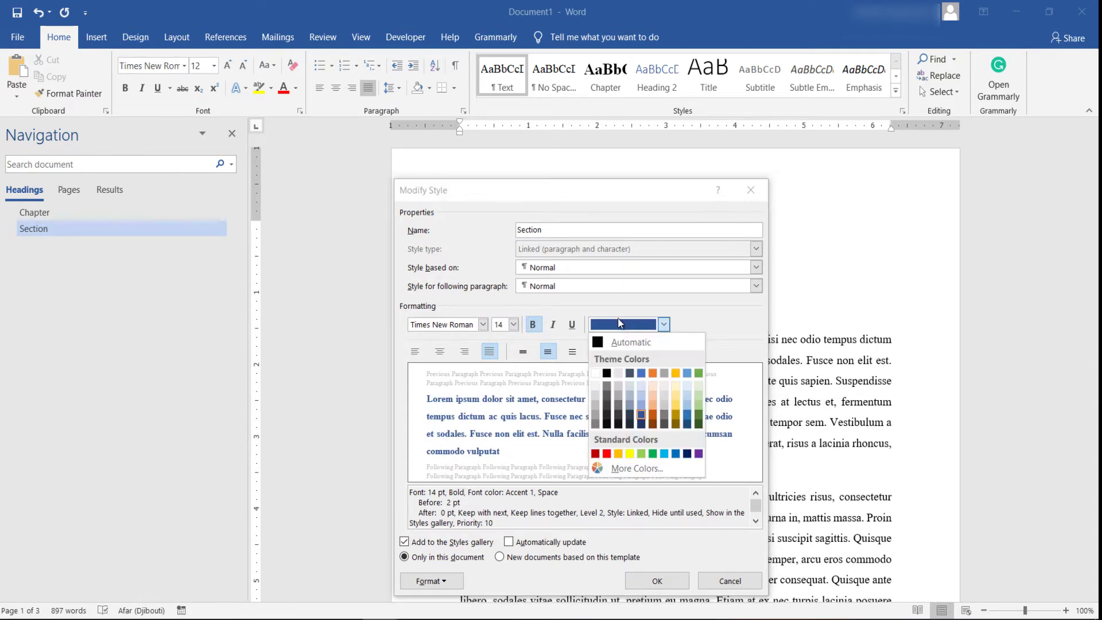
click(606, 374)
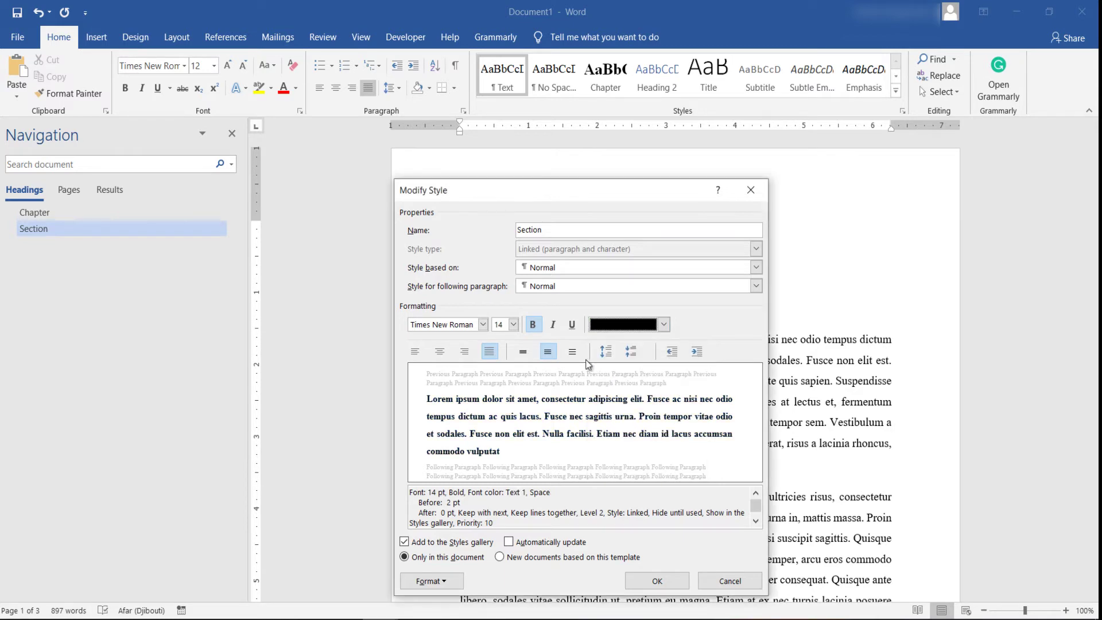
click(439, 580)
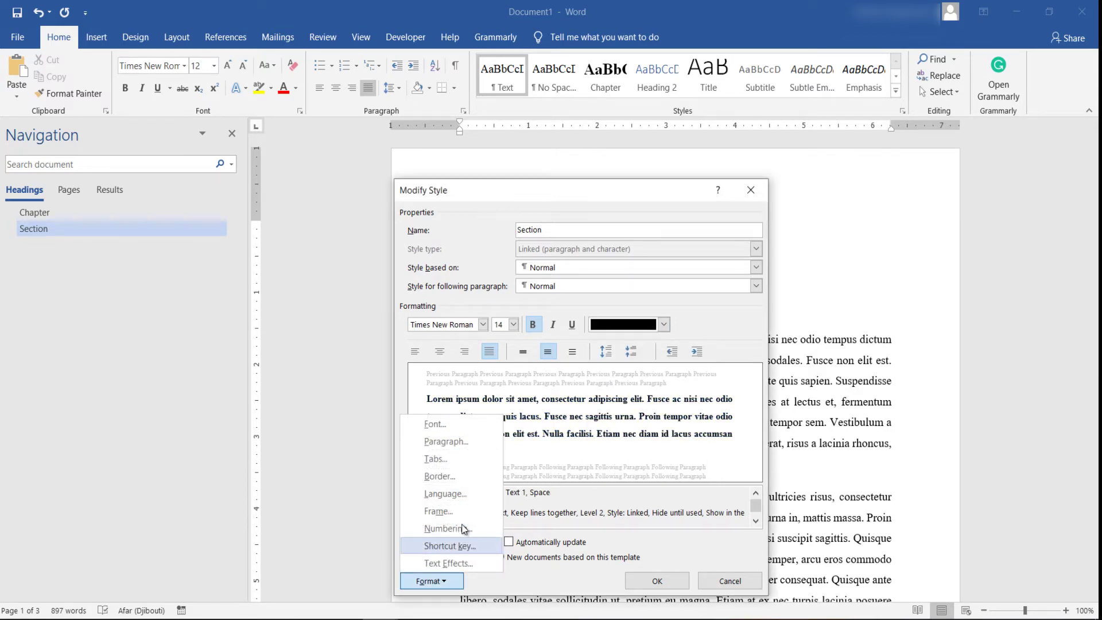
- Set Section spacing to 0 pt before and 12 pt after, and save the style
click(458, 448)
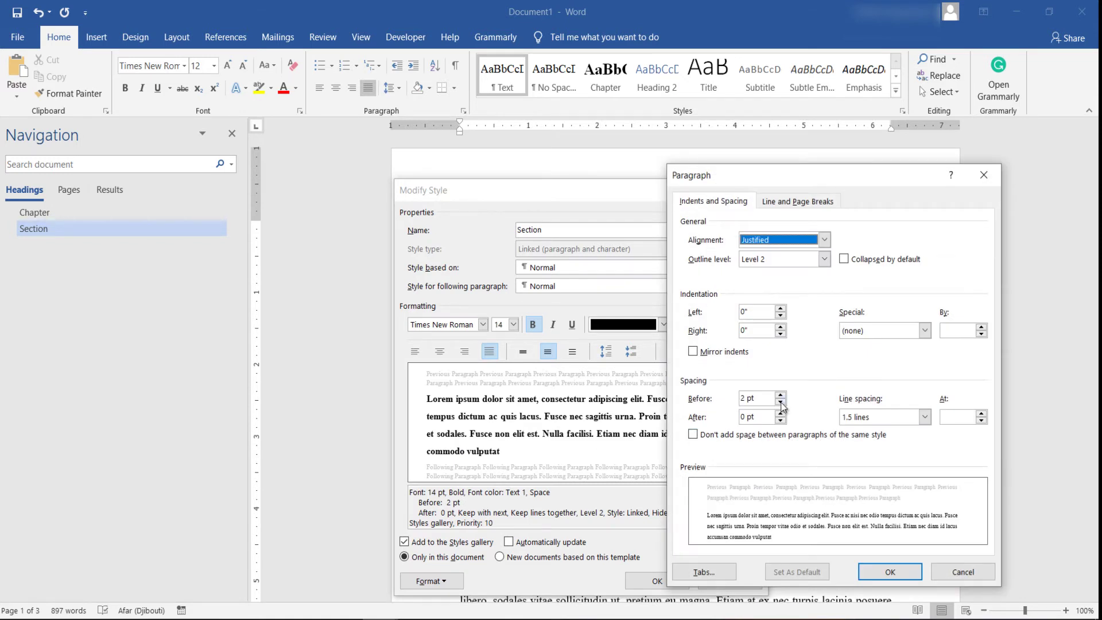
click(780, 402)
click(780, 413)
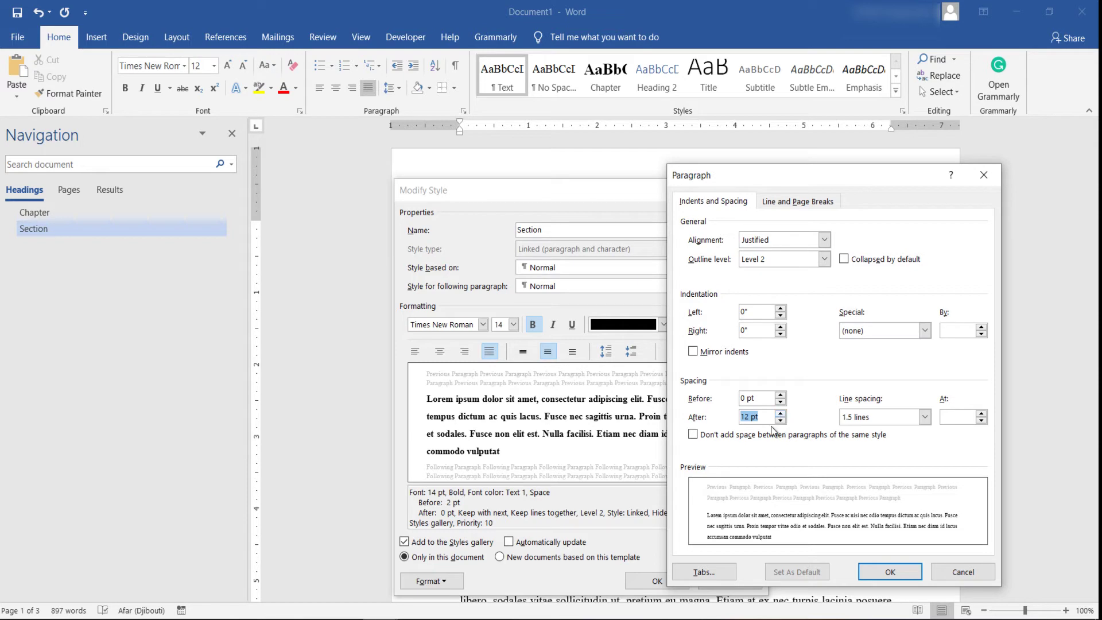
click(762, 417)
click(890, 571)
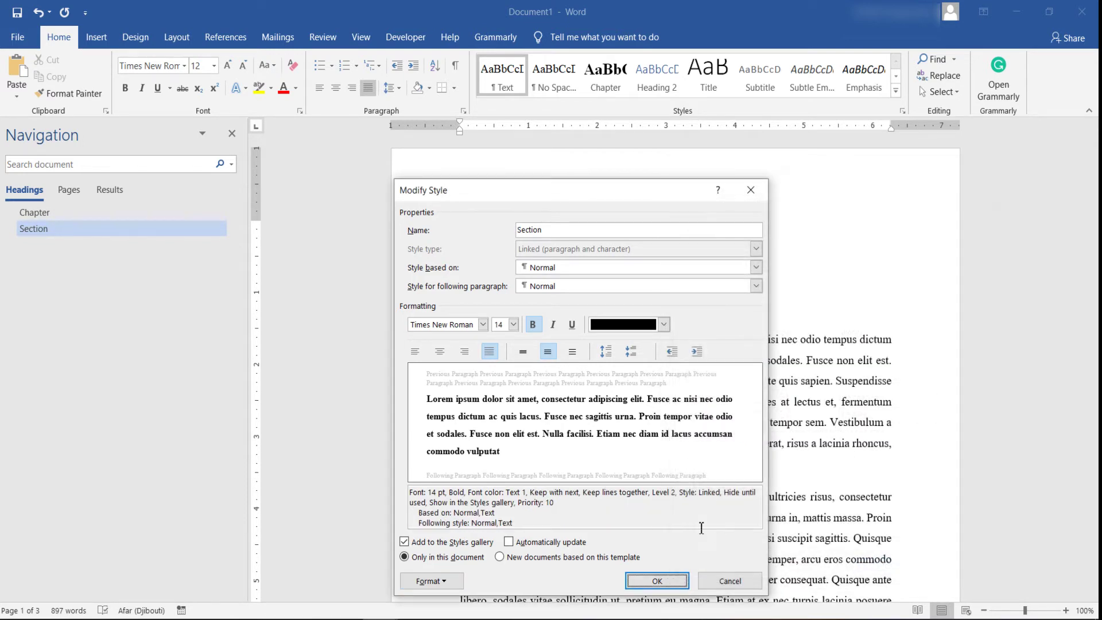
click(660, 580)
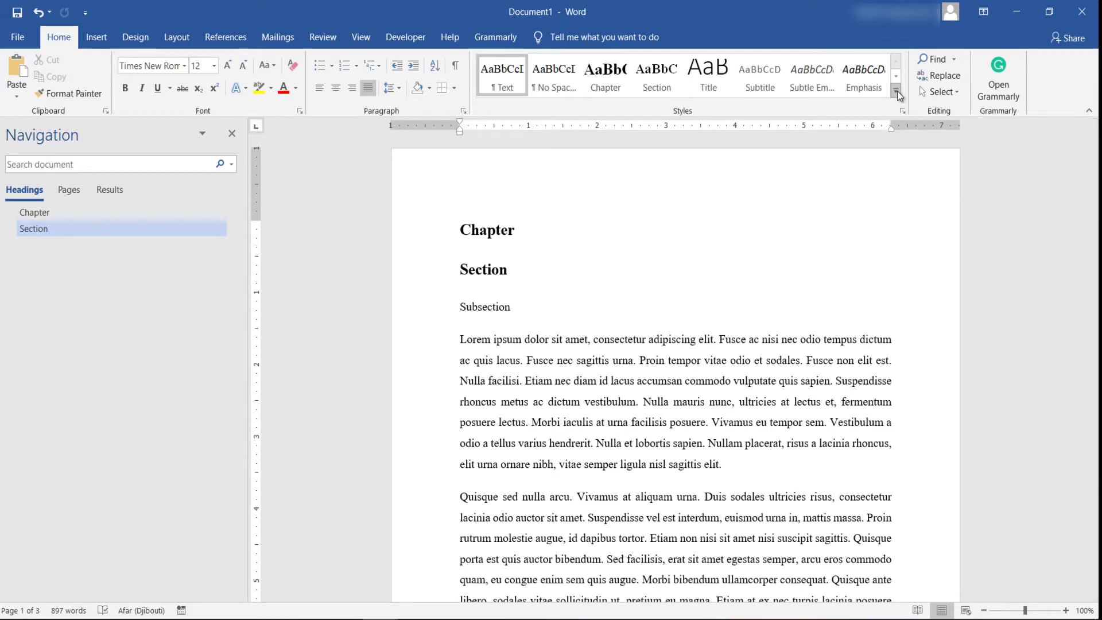
click(731, 285)
key(Up)
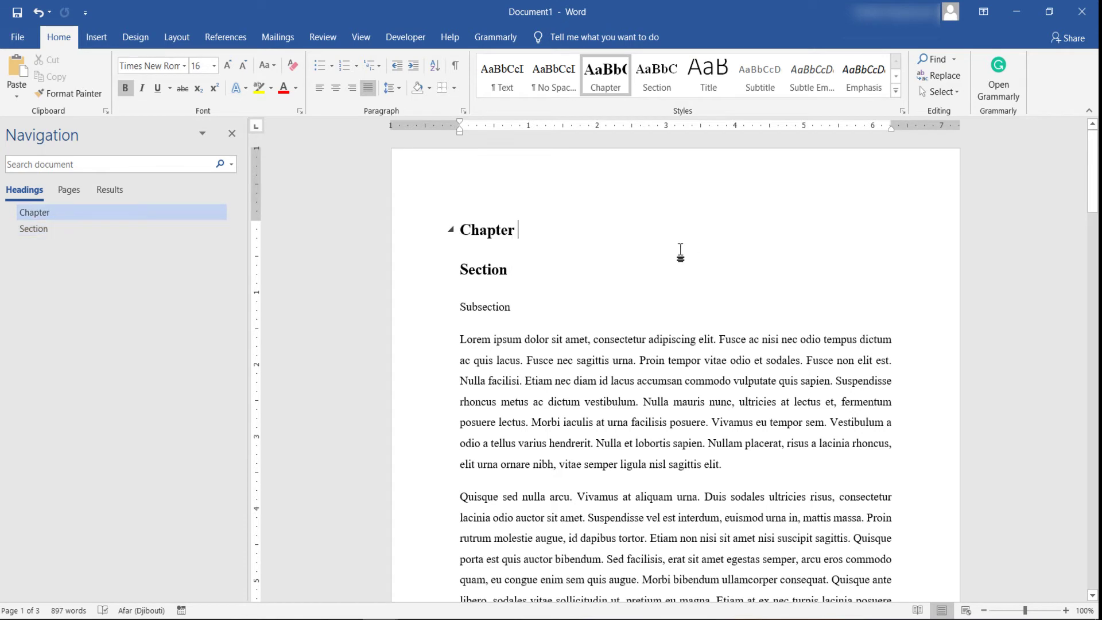
key(Down)
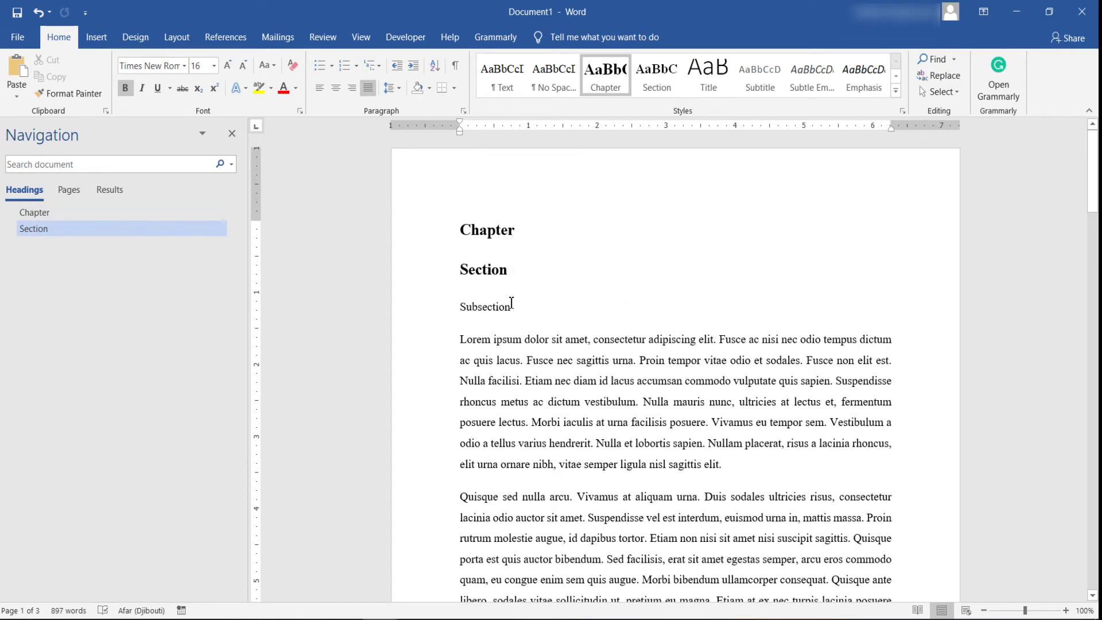
click(510, 304)
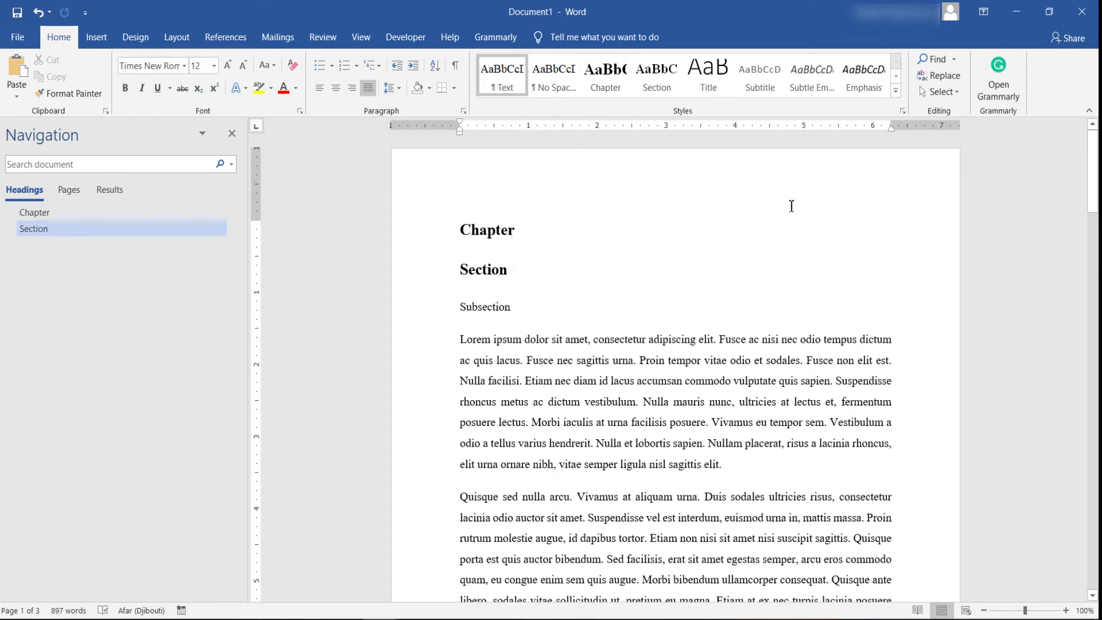
mouse_move(483, 270)
click(448, 229)
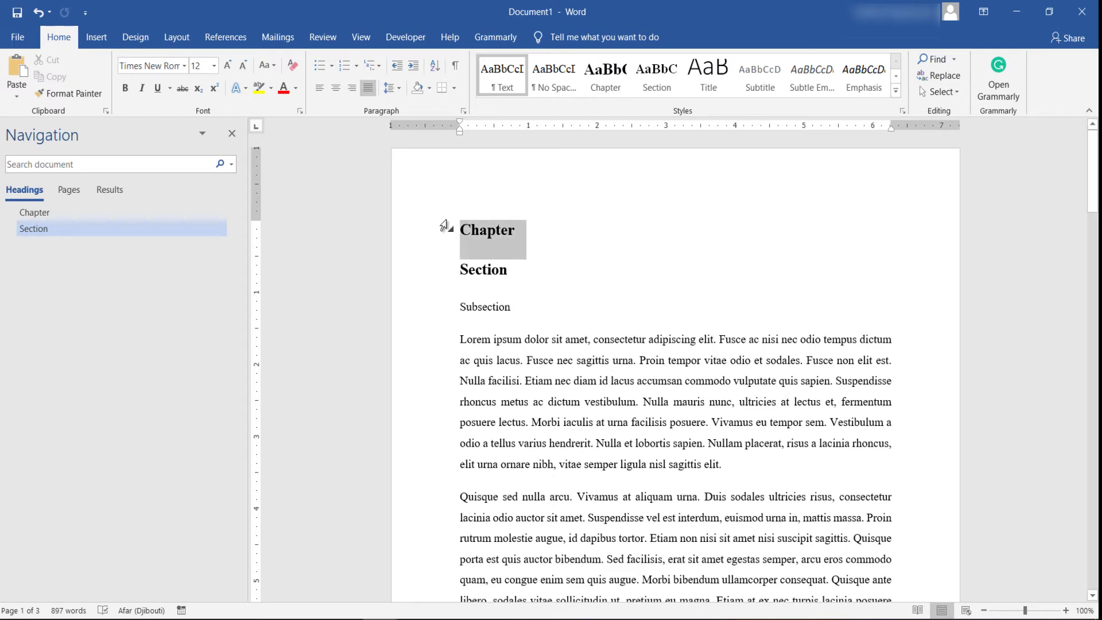
click(626, 77)
click(522, 284)
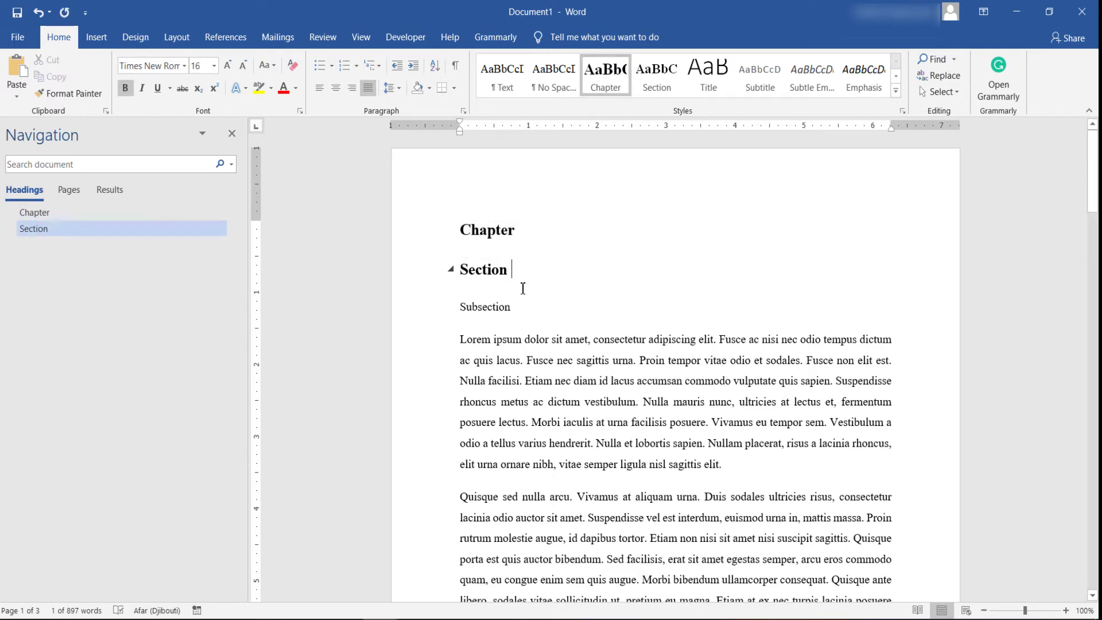
scroll(519, 299, down, 3)
scroll(513, 321, down, 4)
scroll(511, 338, down, 4)
scroll(507, 354, down, 4)
scroll(507, 354, down, 4)
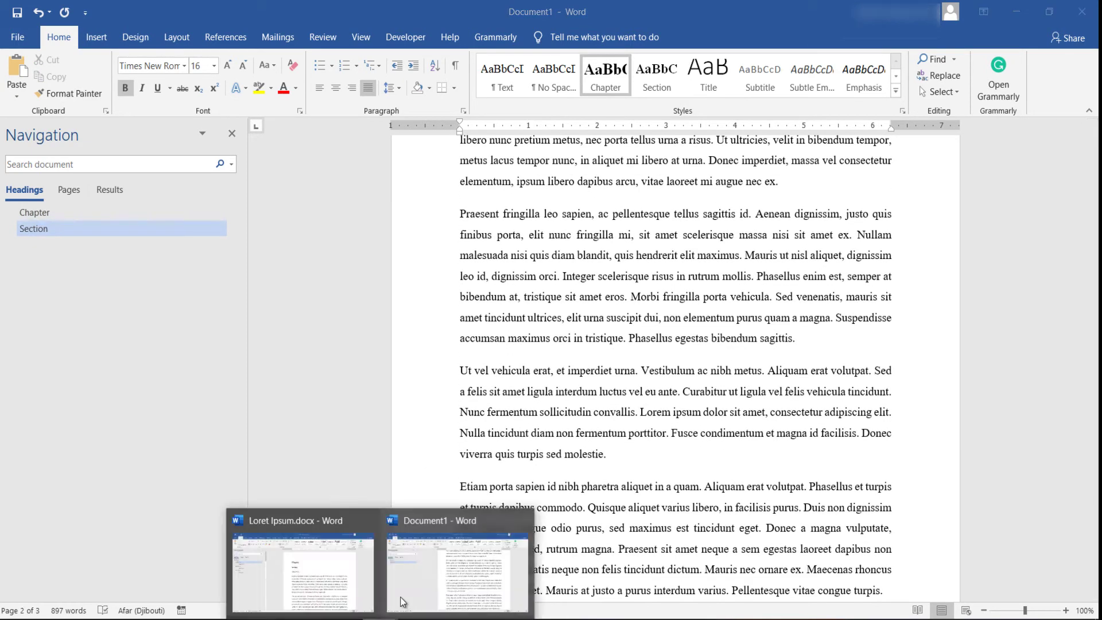
click(550, 409)
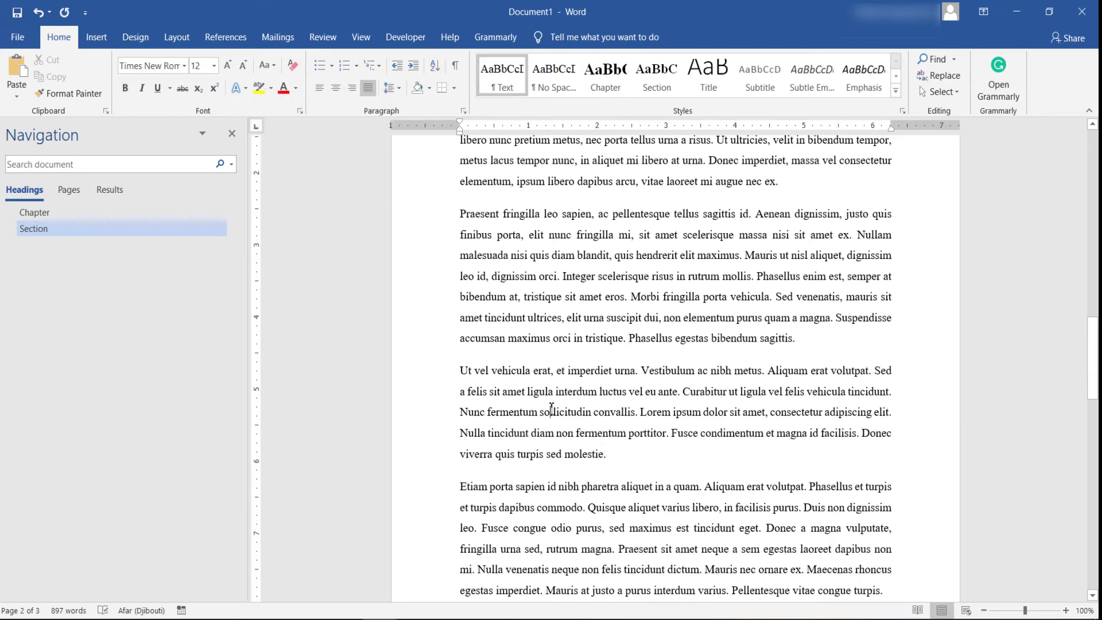
scroll(551, 408, up, 1)
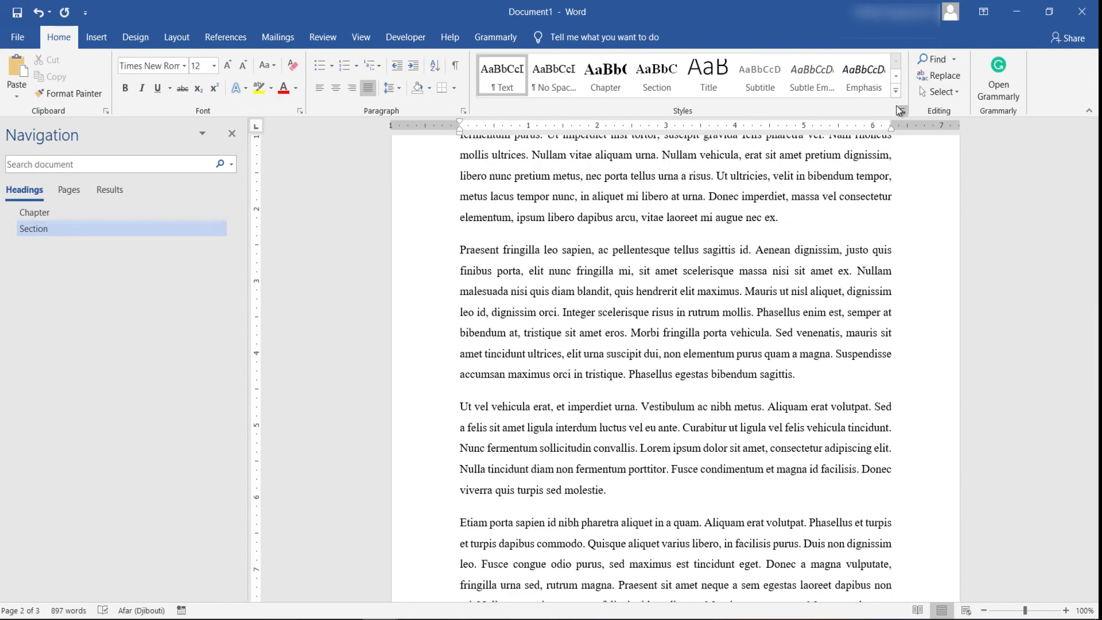
click(895, 91)
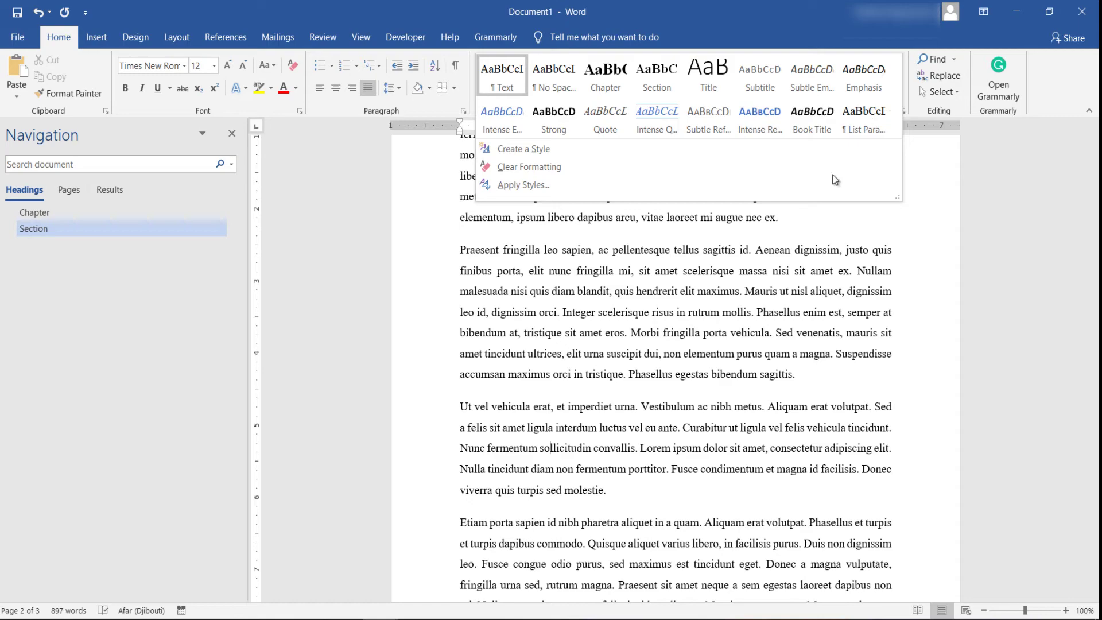
key(Escape)
scroll(627, 420, up, 10)
scroll(627, 420, down, 4)
mouse_move(466, 355)
mouse_down()
mouse_move(757, 601)
mouse_move(694, 472)
mouse_up()
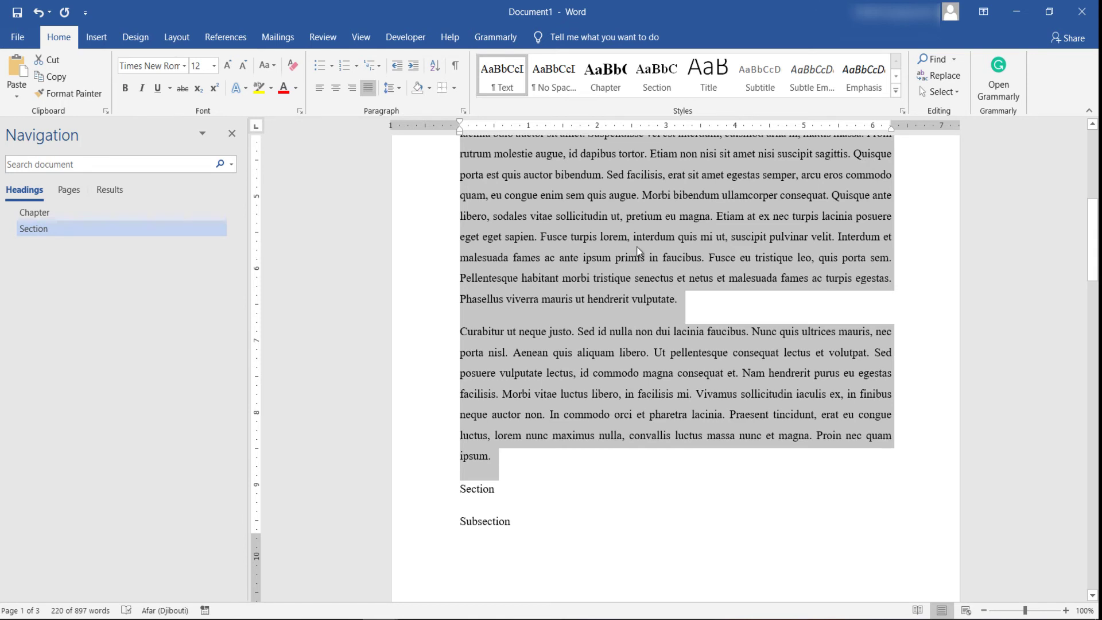
click(619, 395)
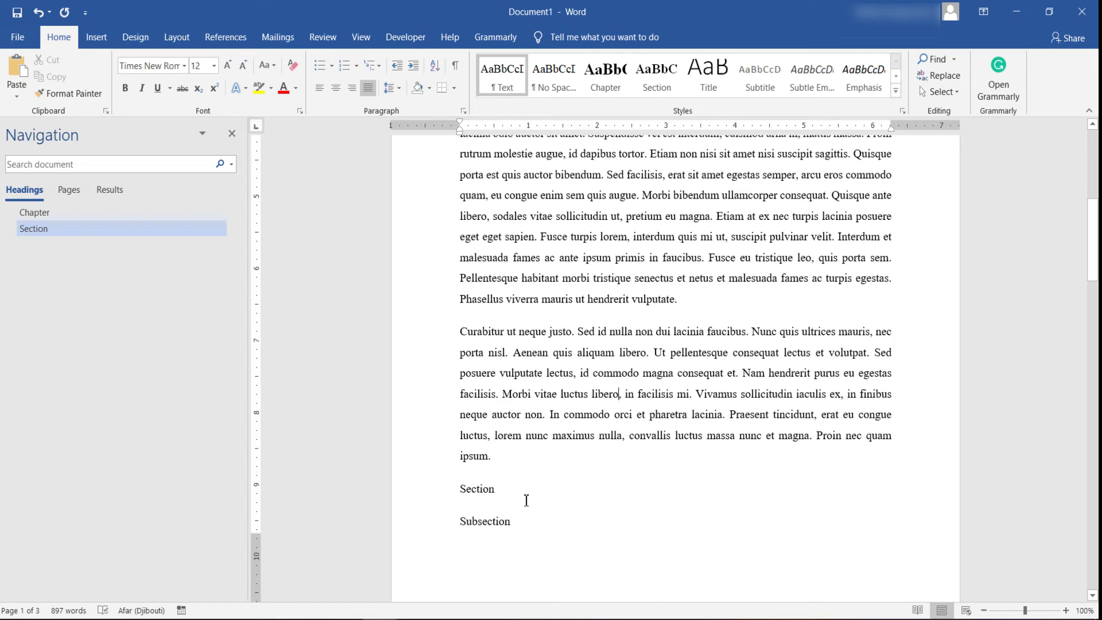
click(439, 509)
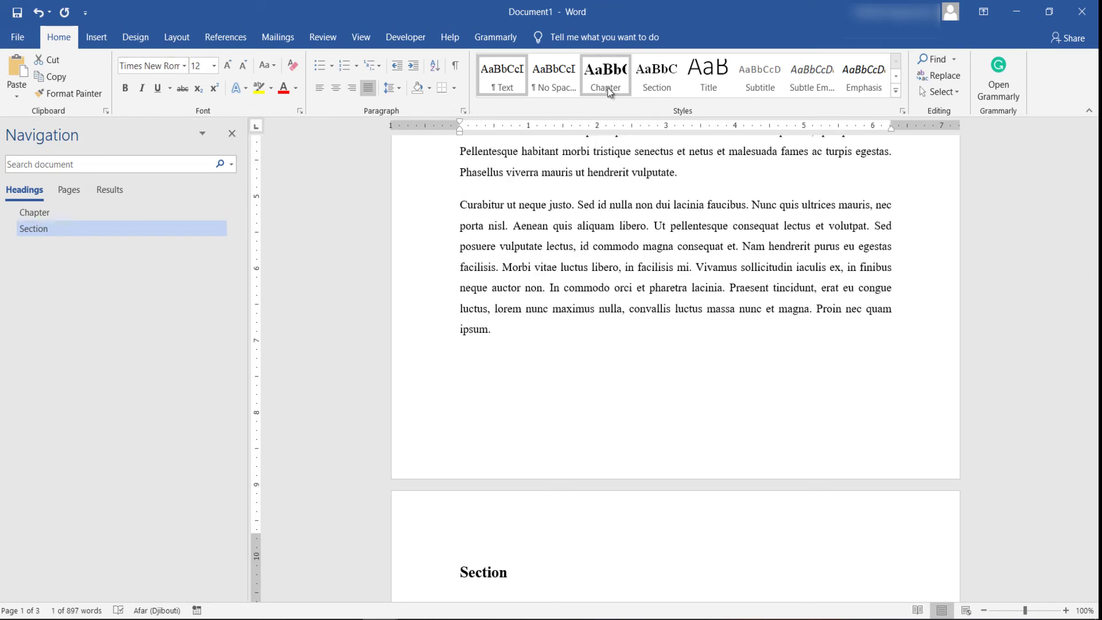
click(641, 252)
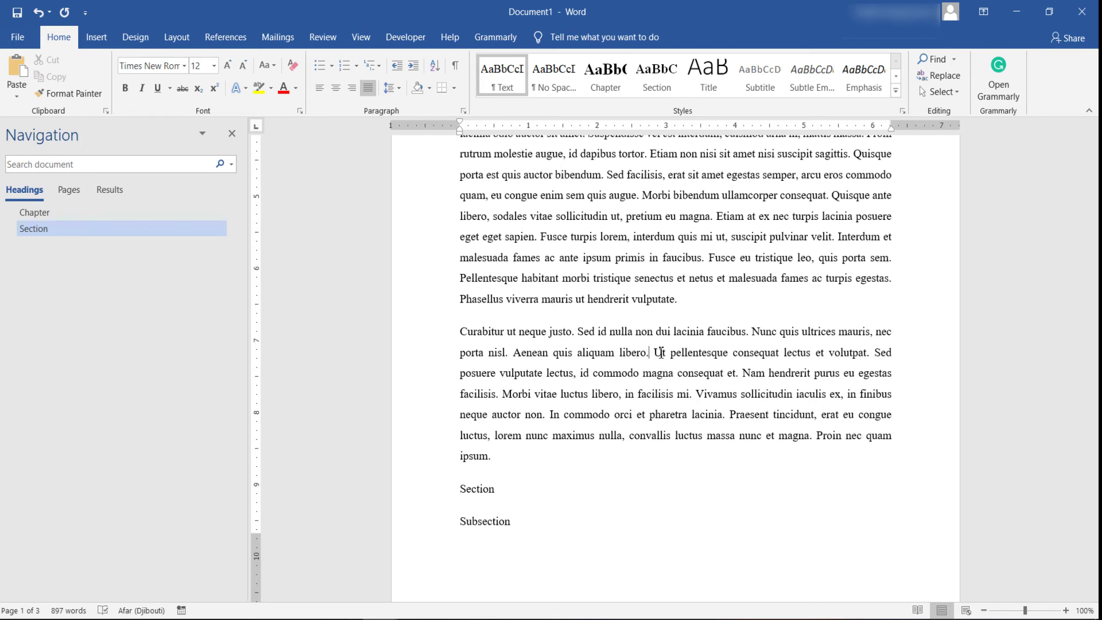
- Try the Chapter and Section styles on the second Section line, then undo
scroll(653, 360, up, 1)
scroll(627, 487, down, 2)
click(437, 459)
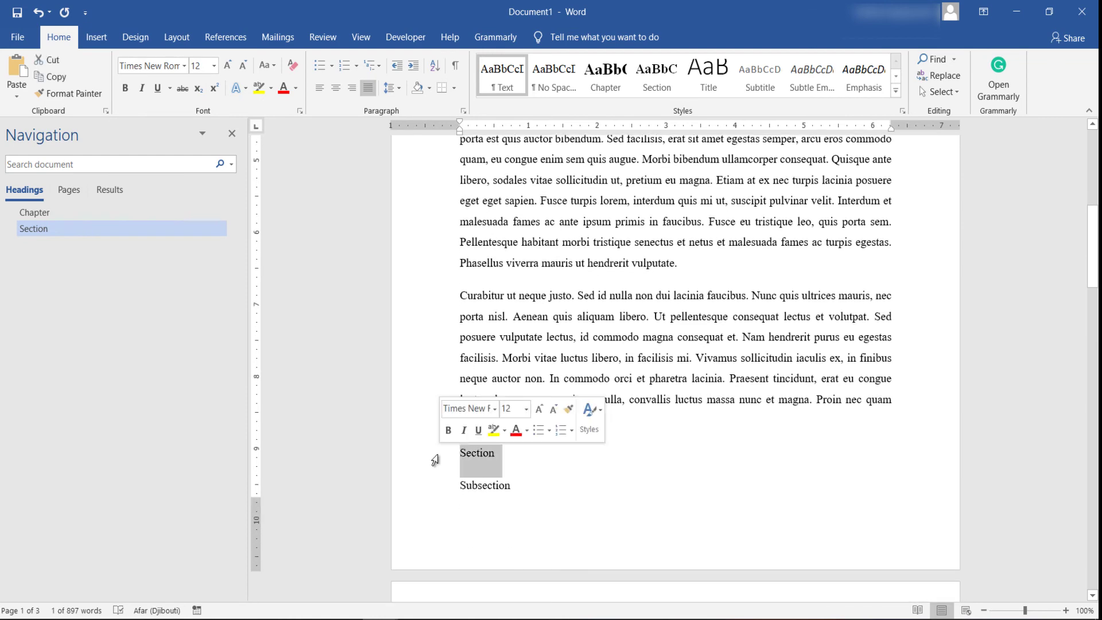
click(605, 75)
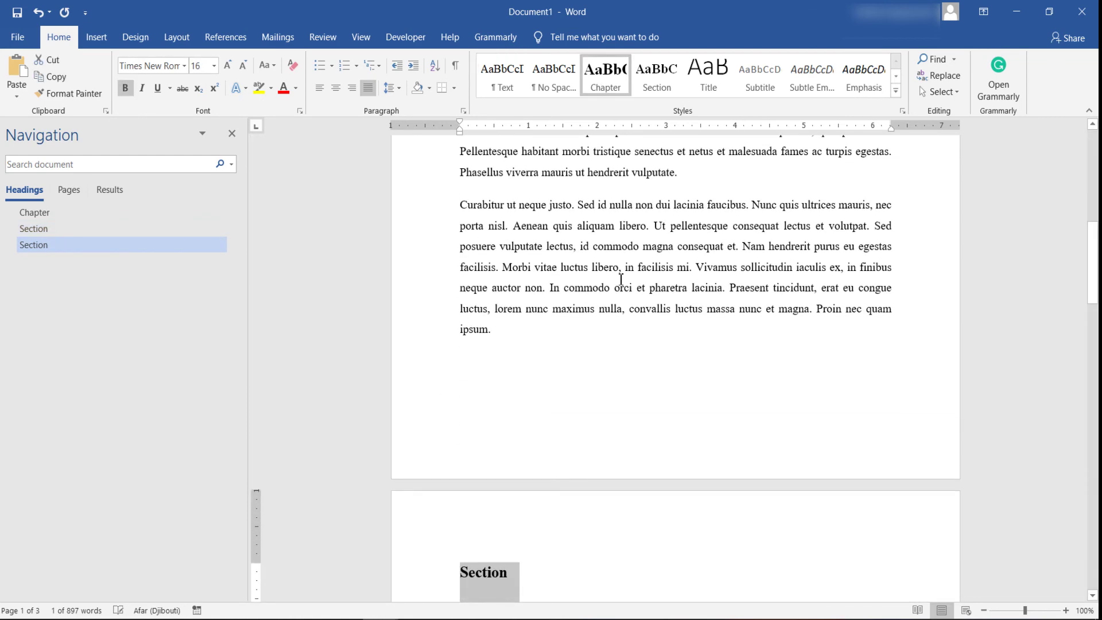
scroll(613, 205, down, 3)
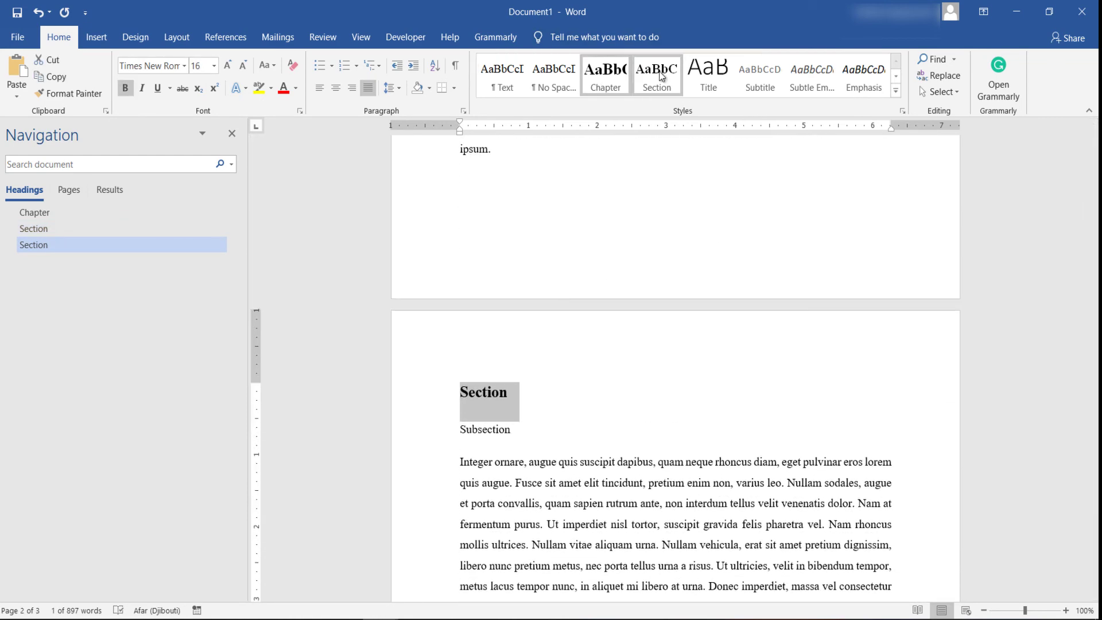
click(657, 75)
click(426, 229)
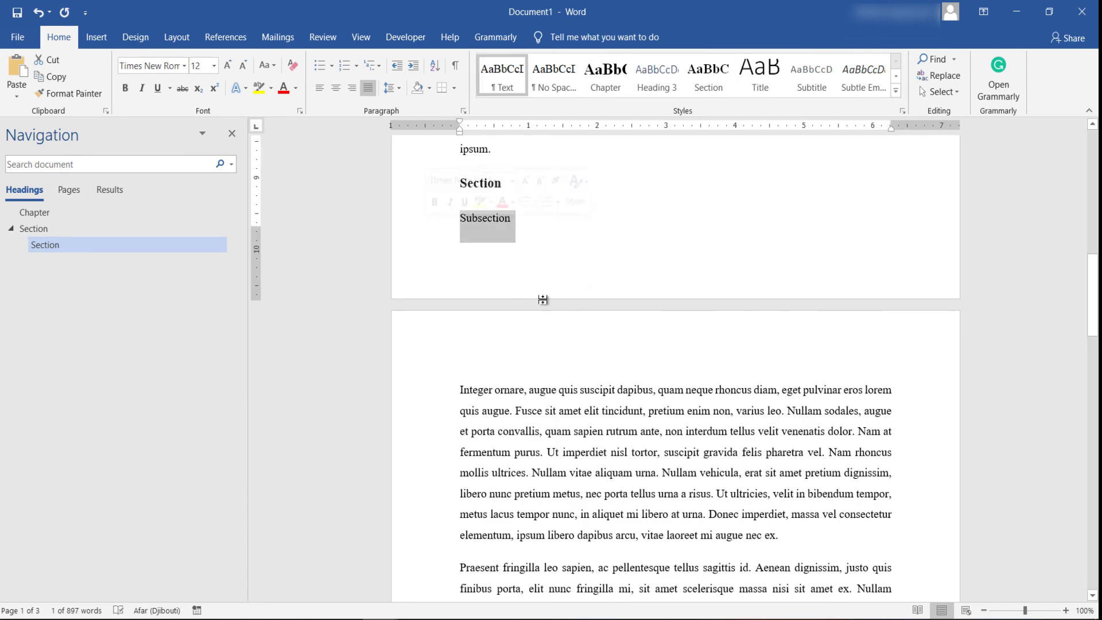
scroll(564, 307, up, 2)
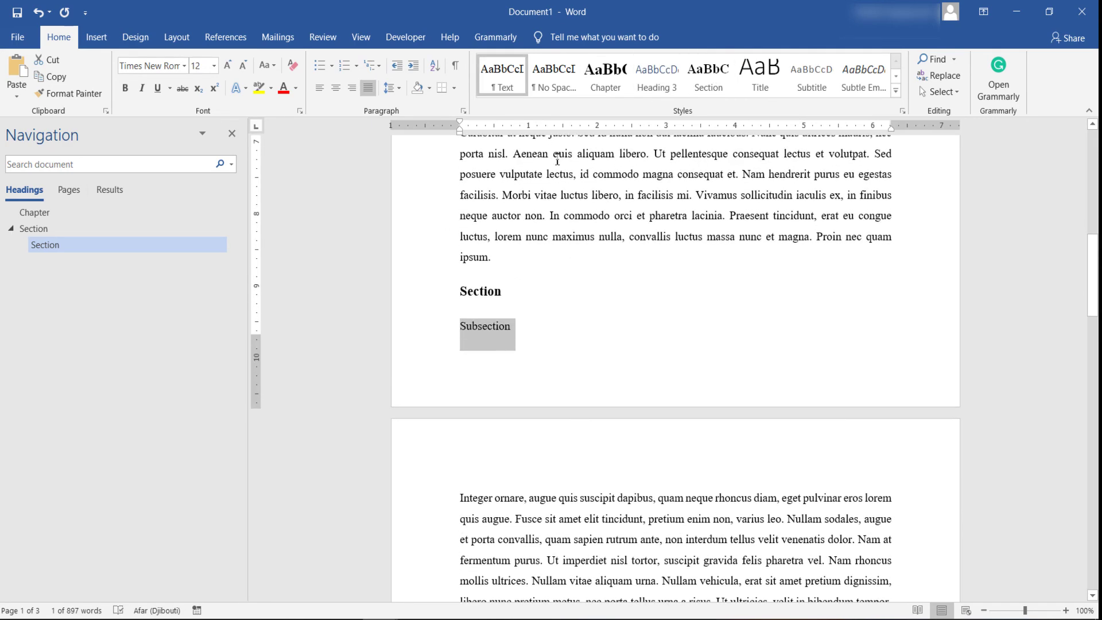
key(ctrl+z)
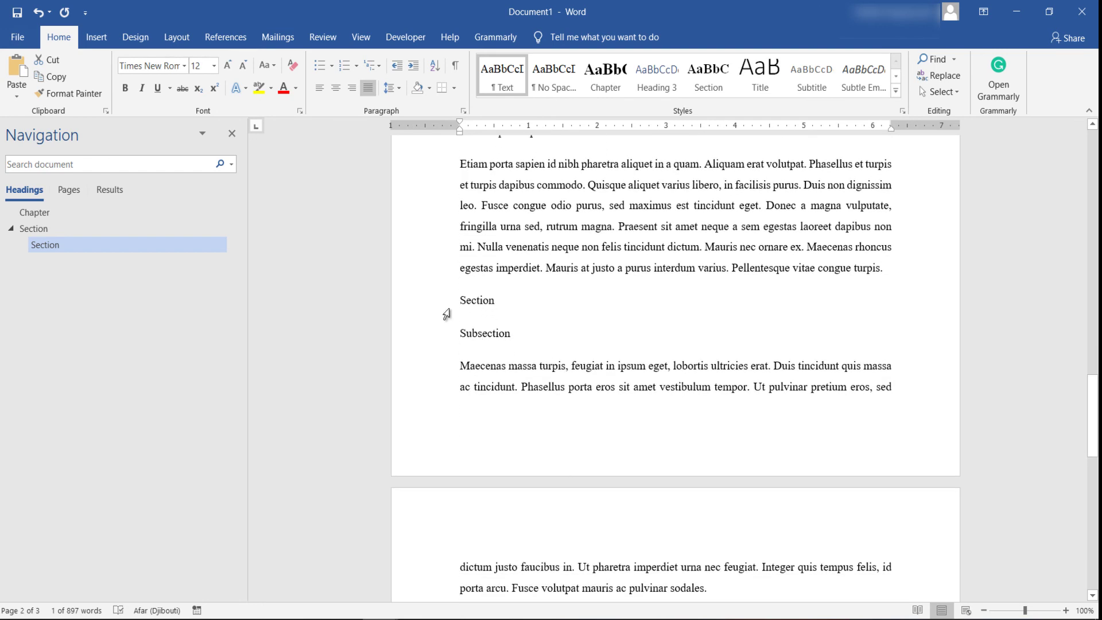
- Apply the Section heading style to the second Section line
click(442, 302)
click(655, 78)
click(516, 337)
click(443, 338)
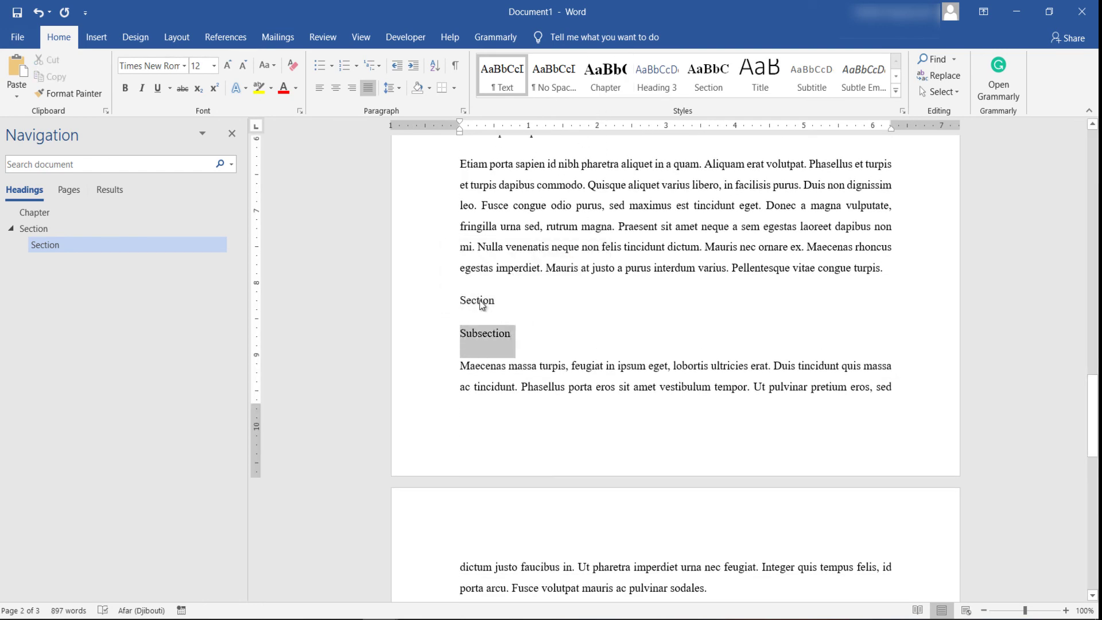
- Rename Heading 3 to 'Subsection' and format it in bold, black, 13 pt Times New Roman
right_click(659, 83)
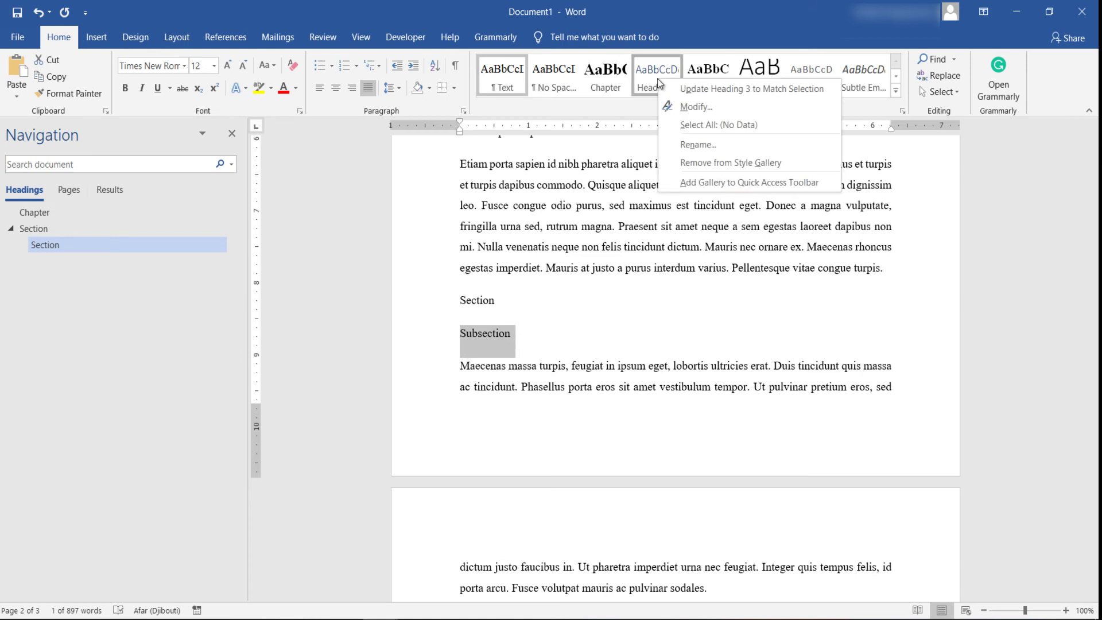
click(697, 107)
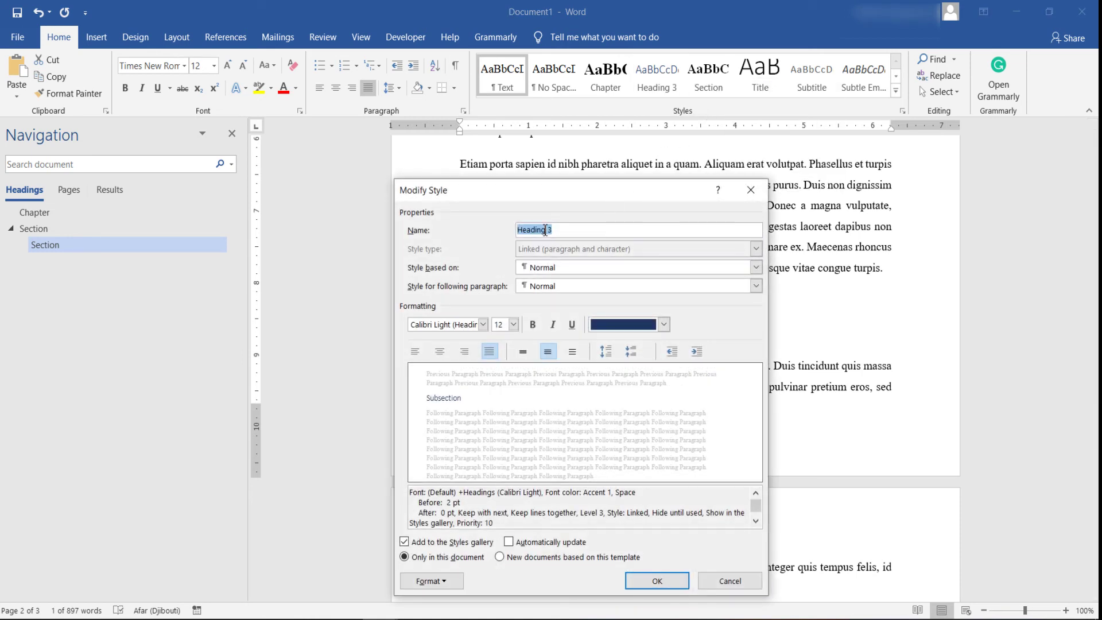
key(Caps_Lock)
text(Subsection)
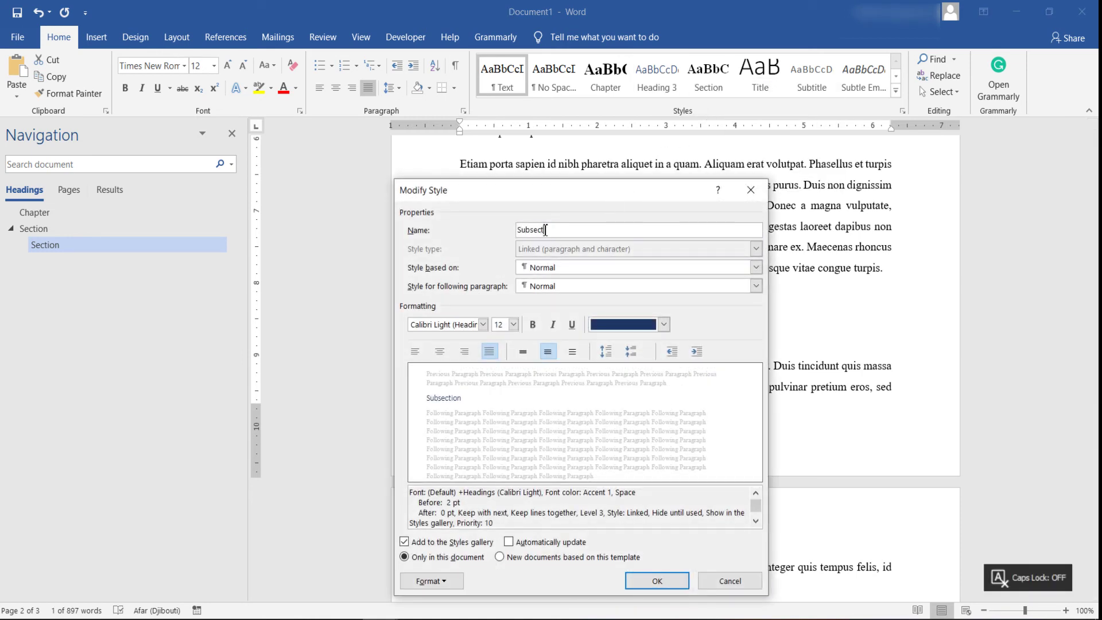
click(483, 325)
click(442, 445)
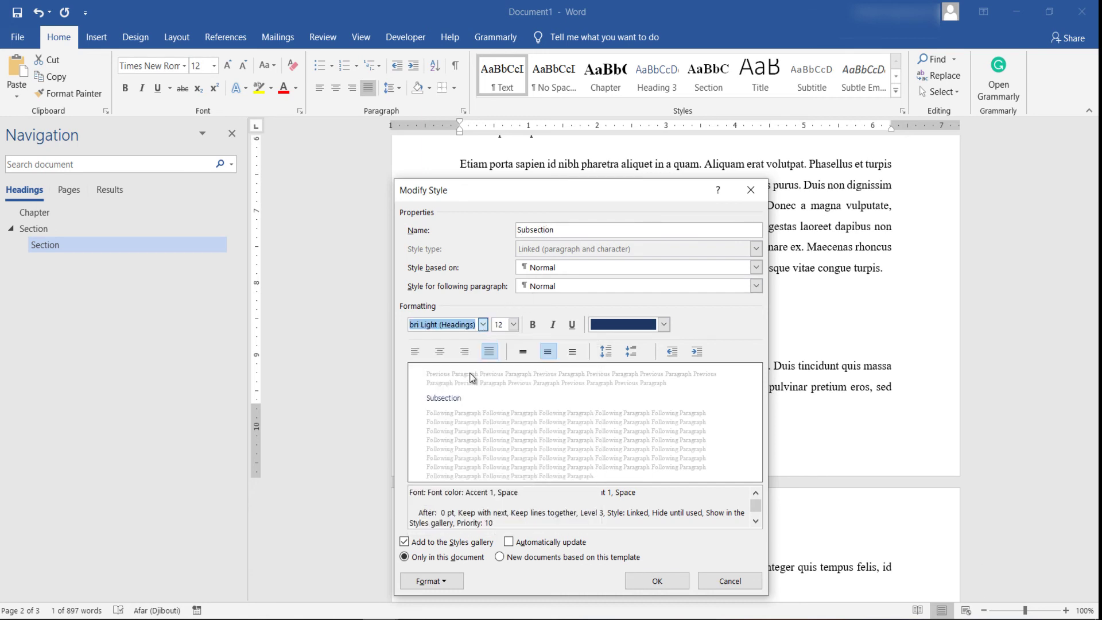
click(502, 325)
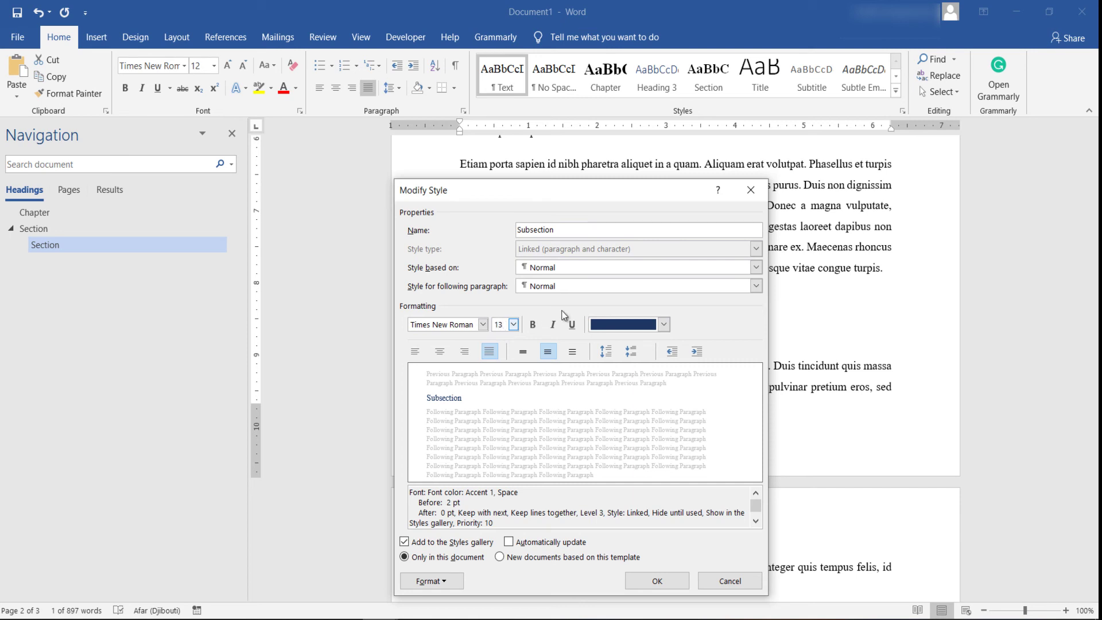
text(13)
click(532, 324)
click(663, 325)
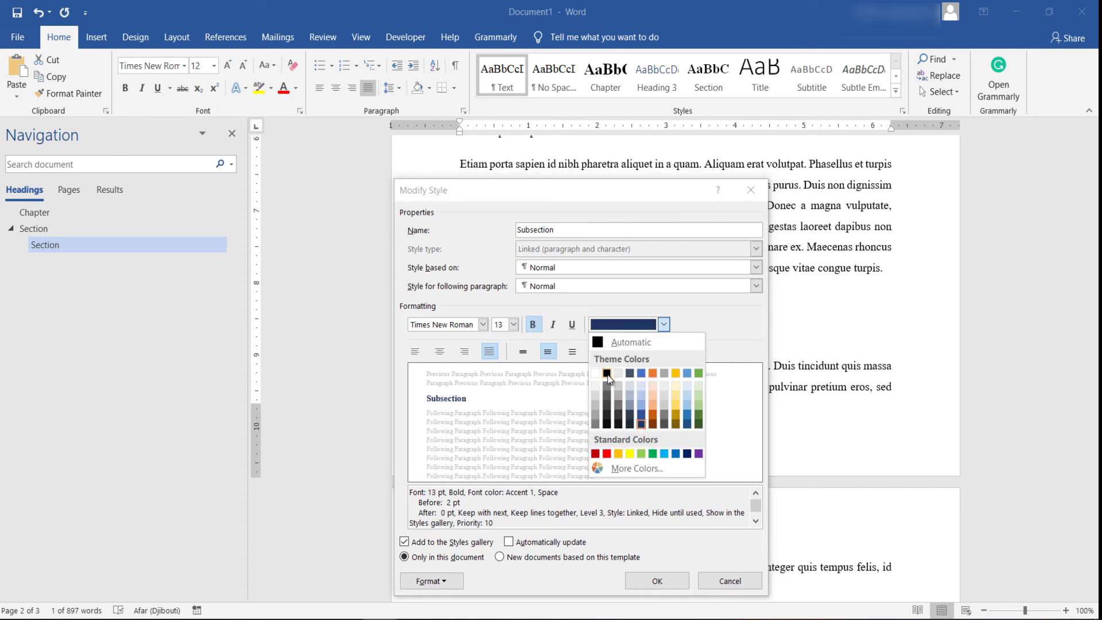
click(607, 373)
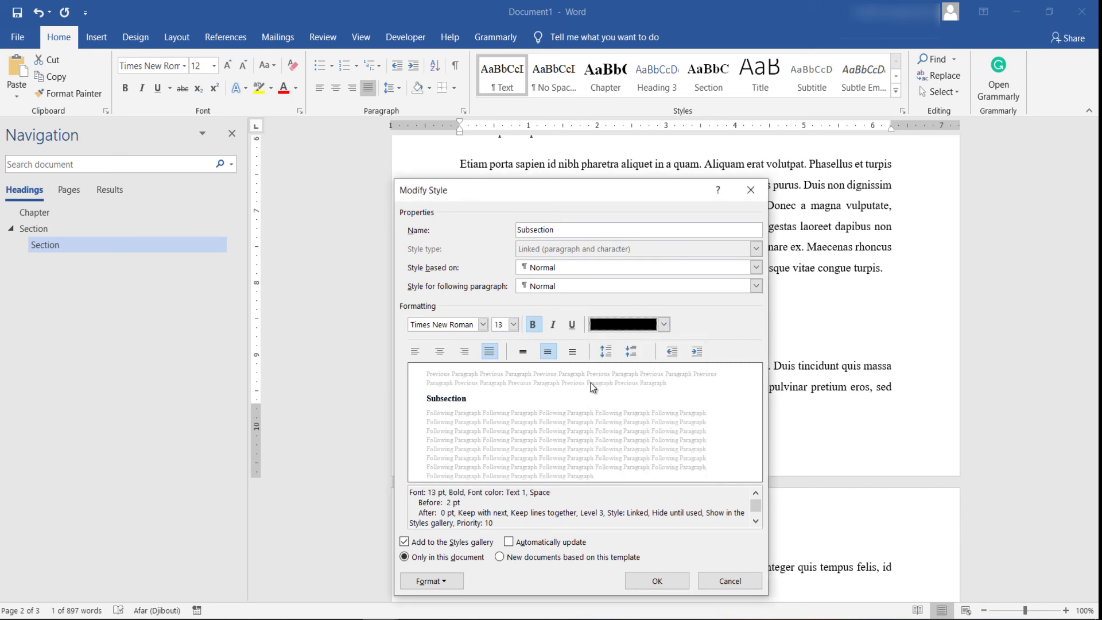
- Set the Subsection paragraph spacing to 0 pt before, 12 pt after, and 1.5 lines
click(426, 580)
click(458, 446)
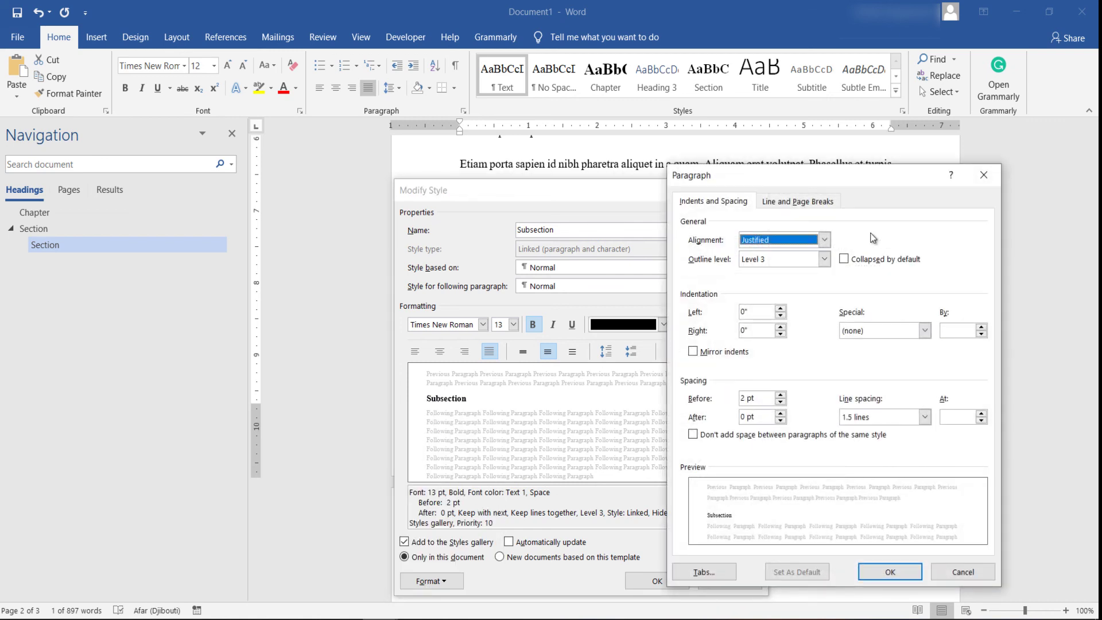
click(780, 403)
click(780, 413)
click(763, 417)
click(864, 417)
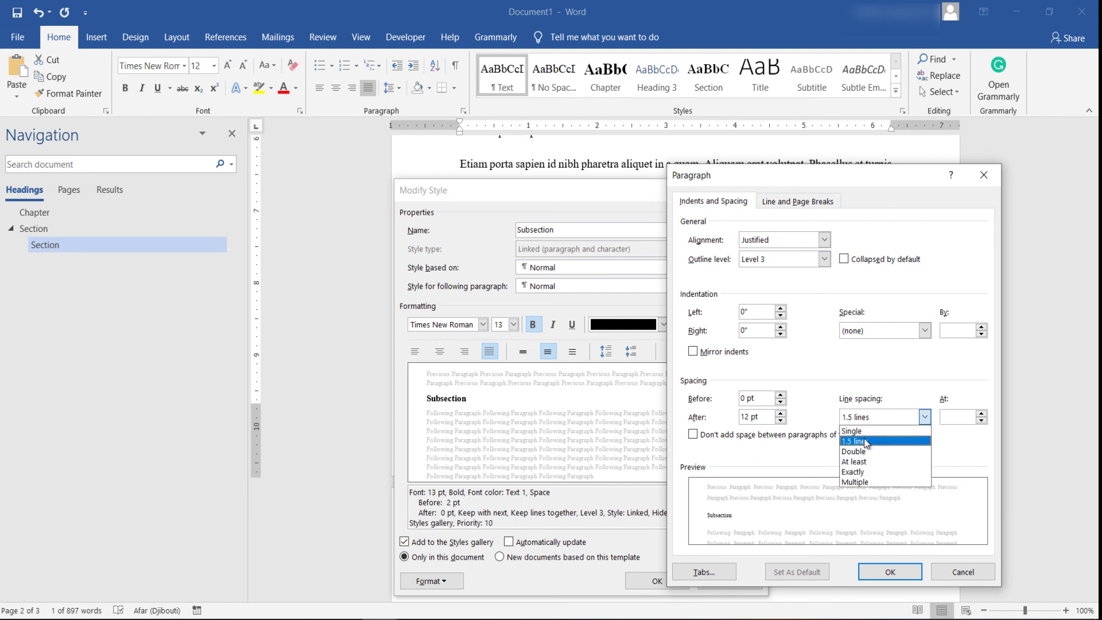
click(863, 441)
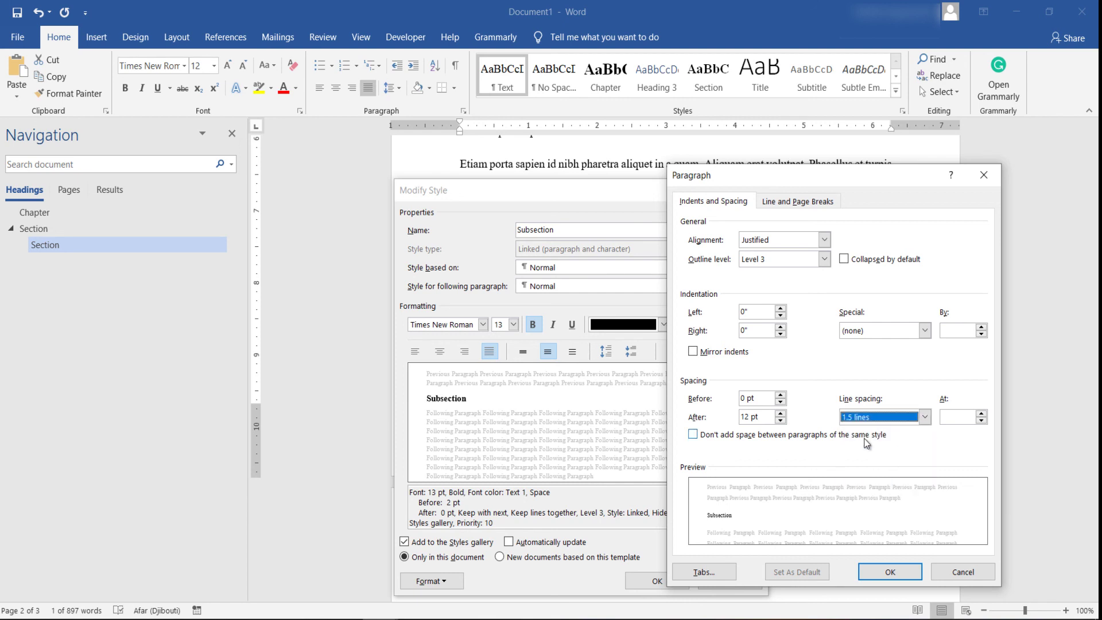
click(877, 569)
- Save the Subsection style, apply it to the Subsection heading, then select the following body text
click(639, 581)
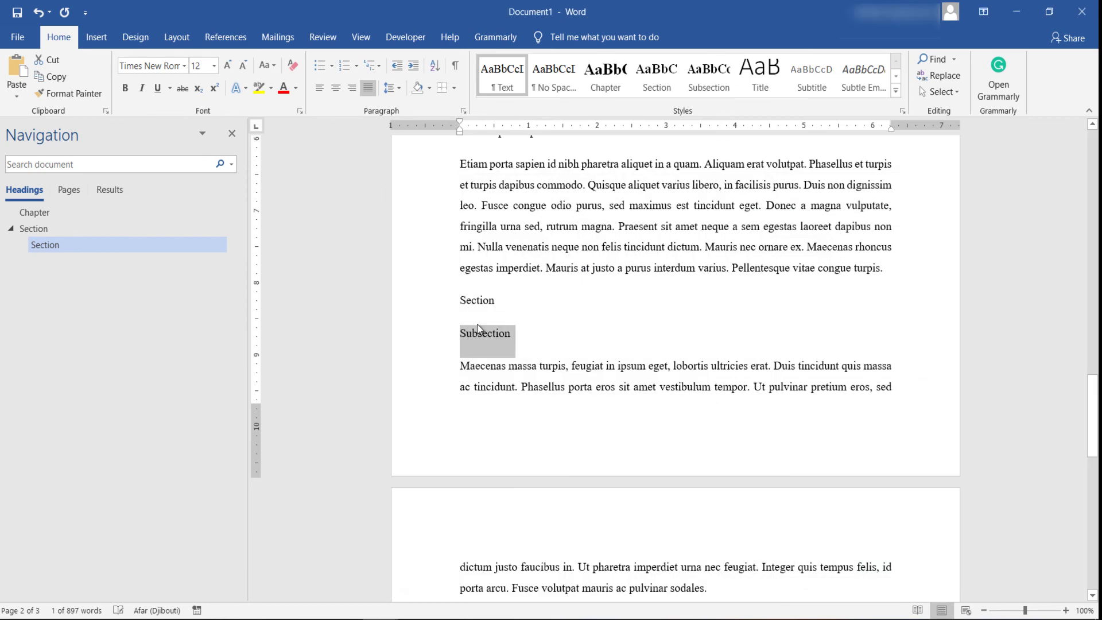
click(700, 76)
scroll(583, 401, down, 4)
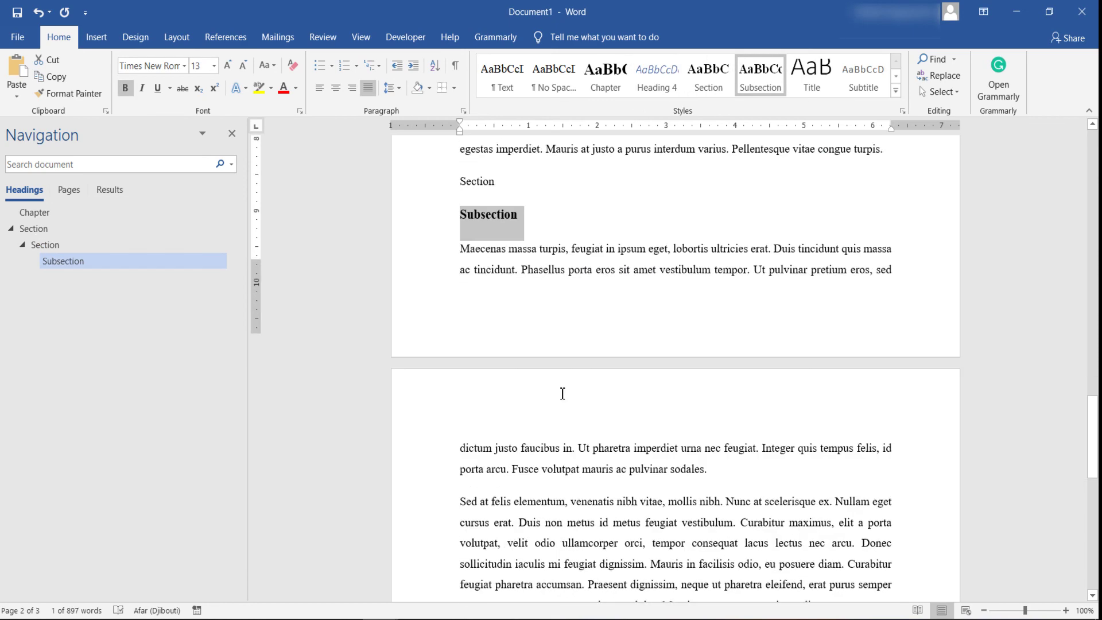
click(464, 224)
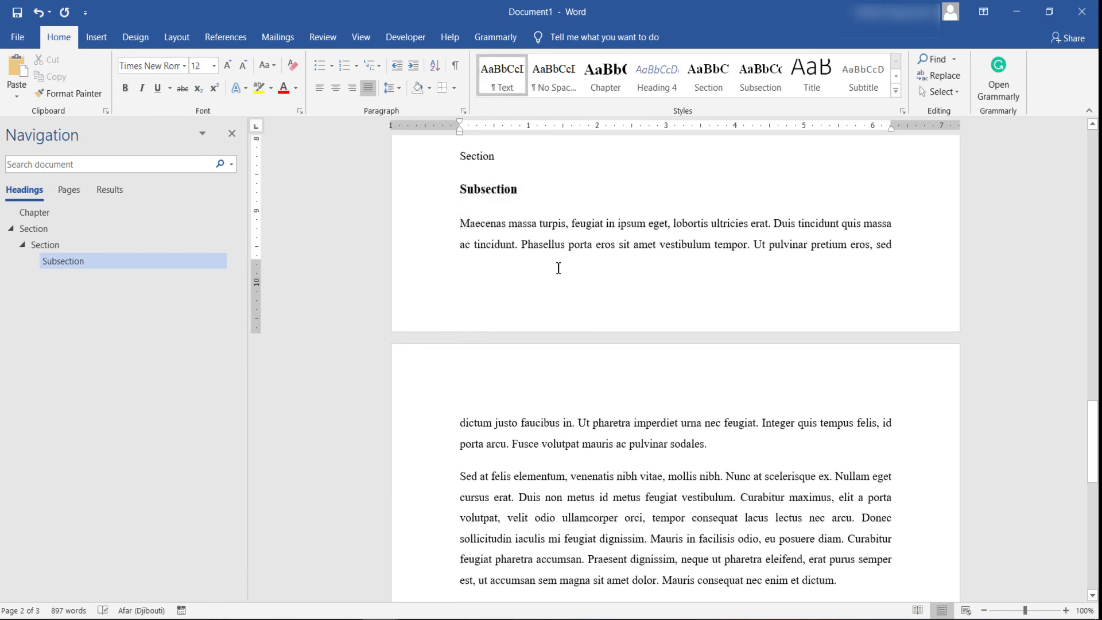
drag(593, 291, 860, 527)
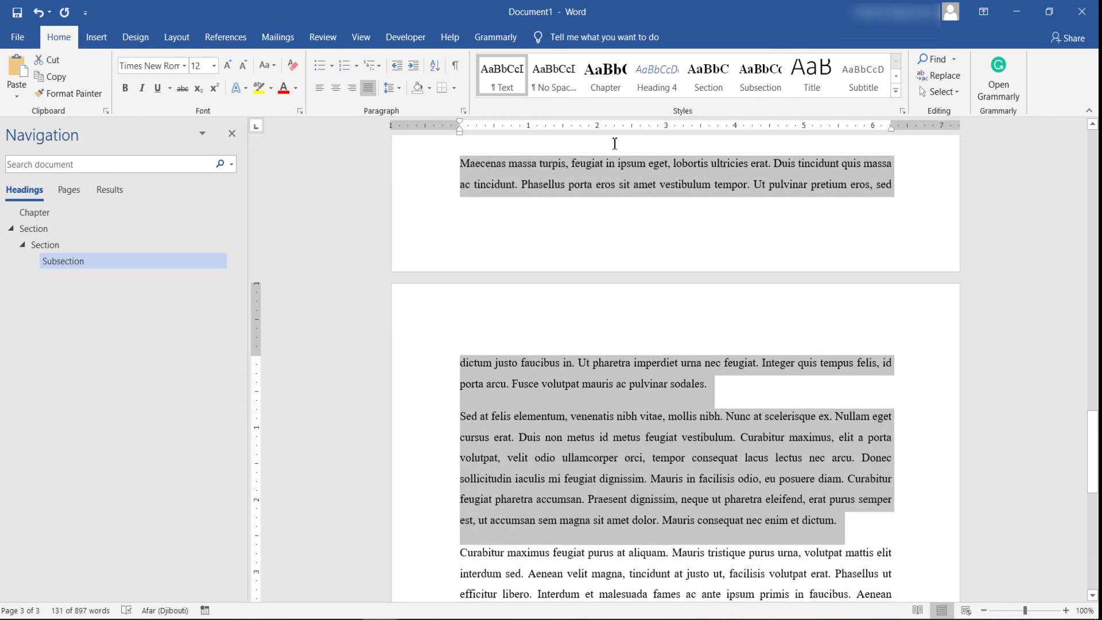